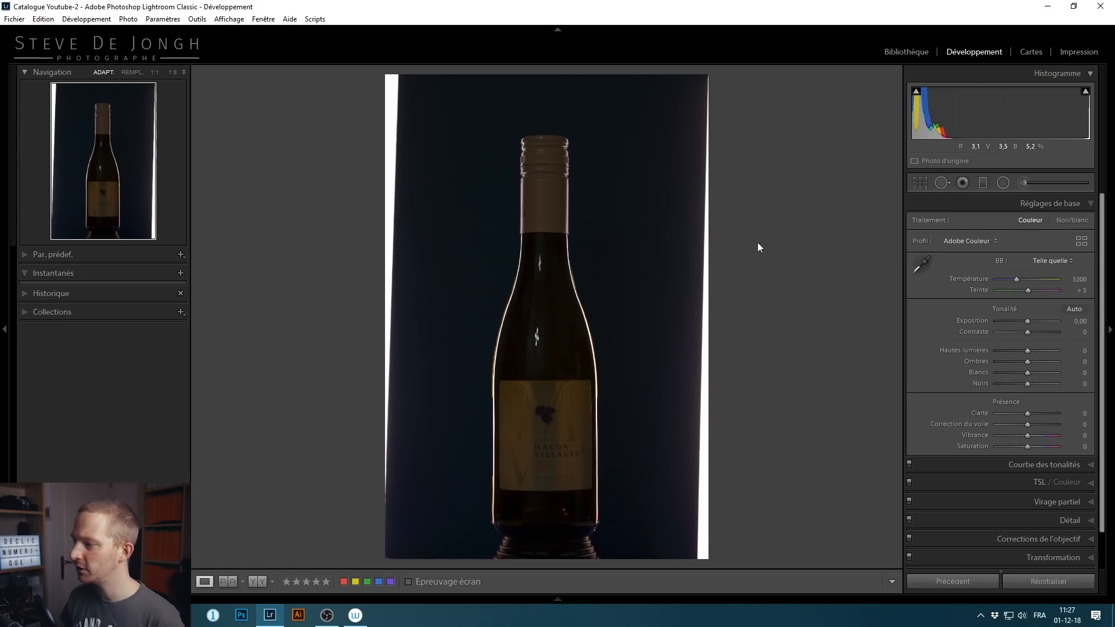
- Crop the bottle photo tighter to exclude the white side strips, keeping the original aspect, and straighten it to an angle of -0.60
{"action": "left_click", "coordinate": [923, 186]}
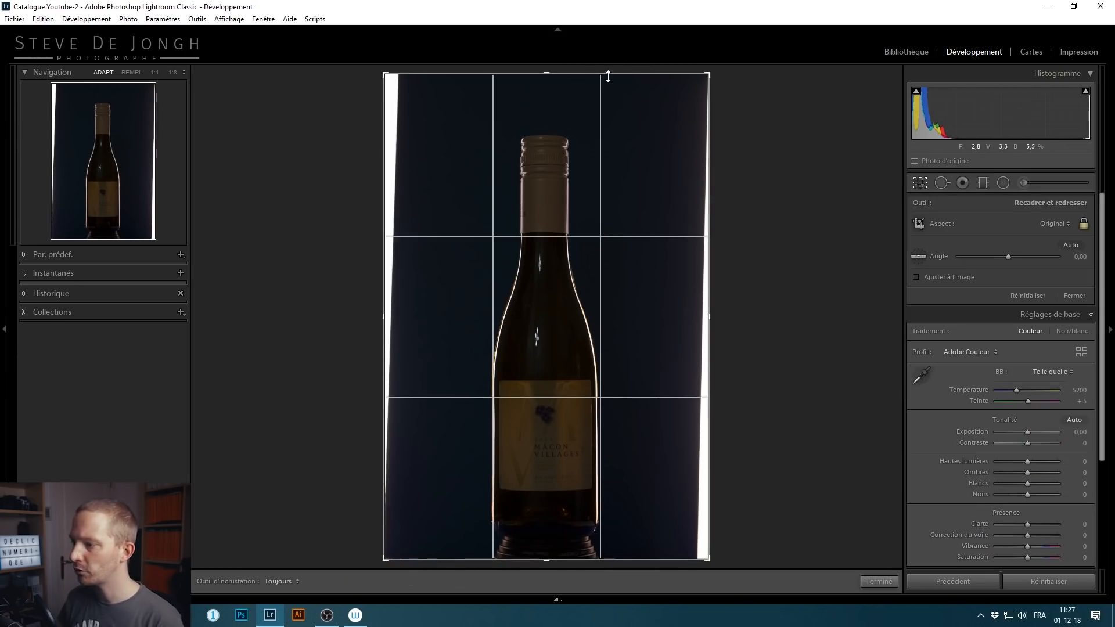
{"action": "left_click_drag", "start_coordinate": [546, 73], "coordinate": [548, 90]}
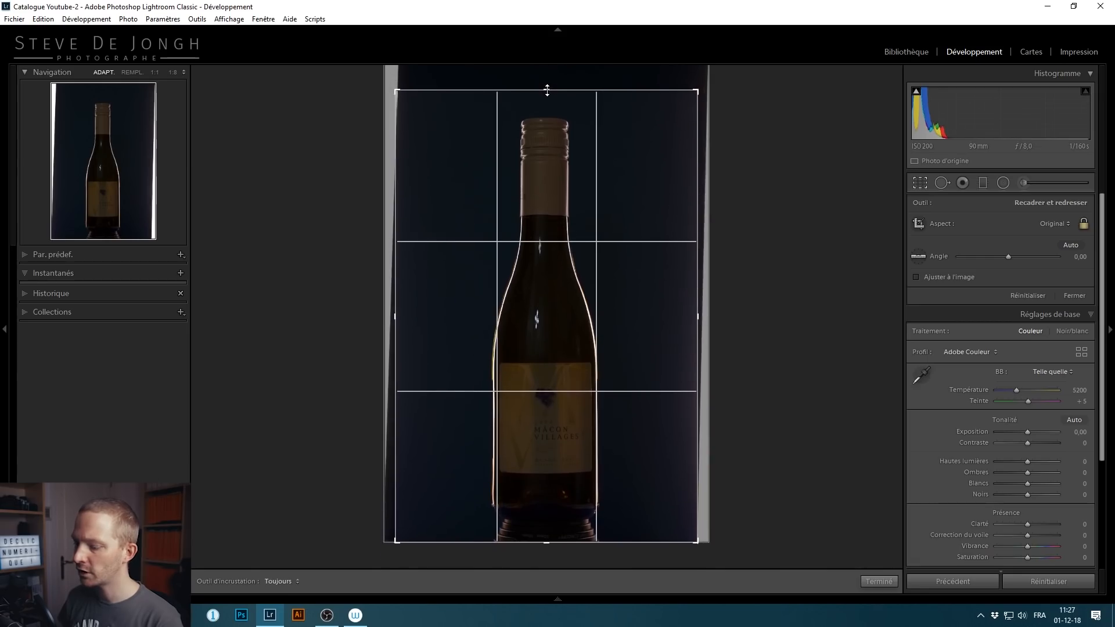
{"action": "left_click_drag", "start_coordinate": [726, 257], "coordinate": [731, 256]}
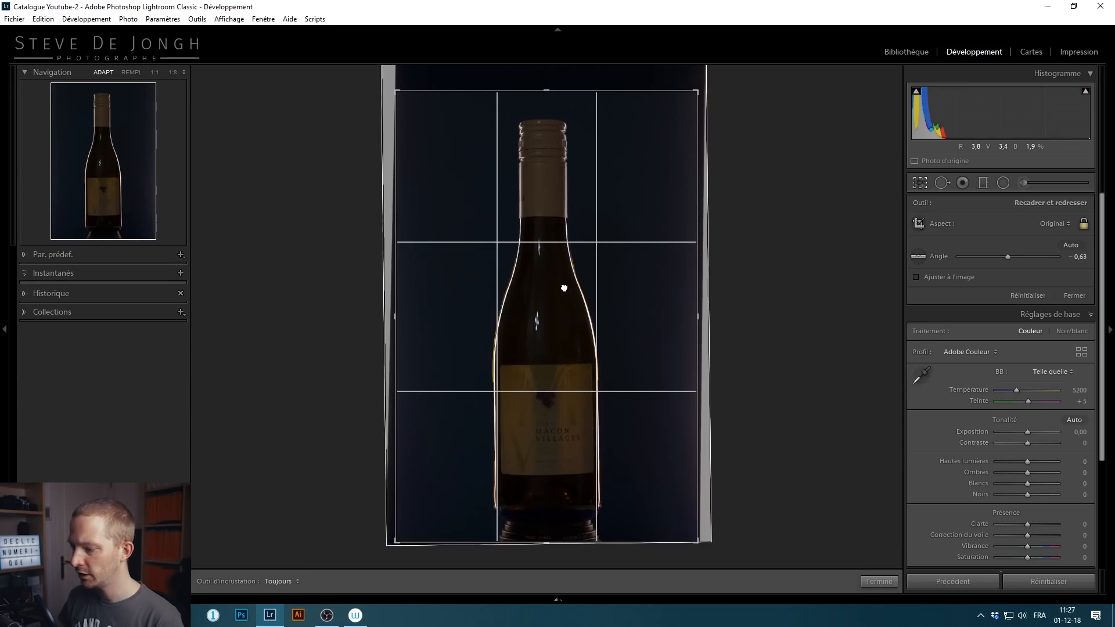
{"action": "left_click_drag", "start_coordinate": [565, 316], "coordinate": [565, 289]}
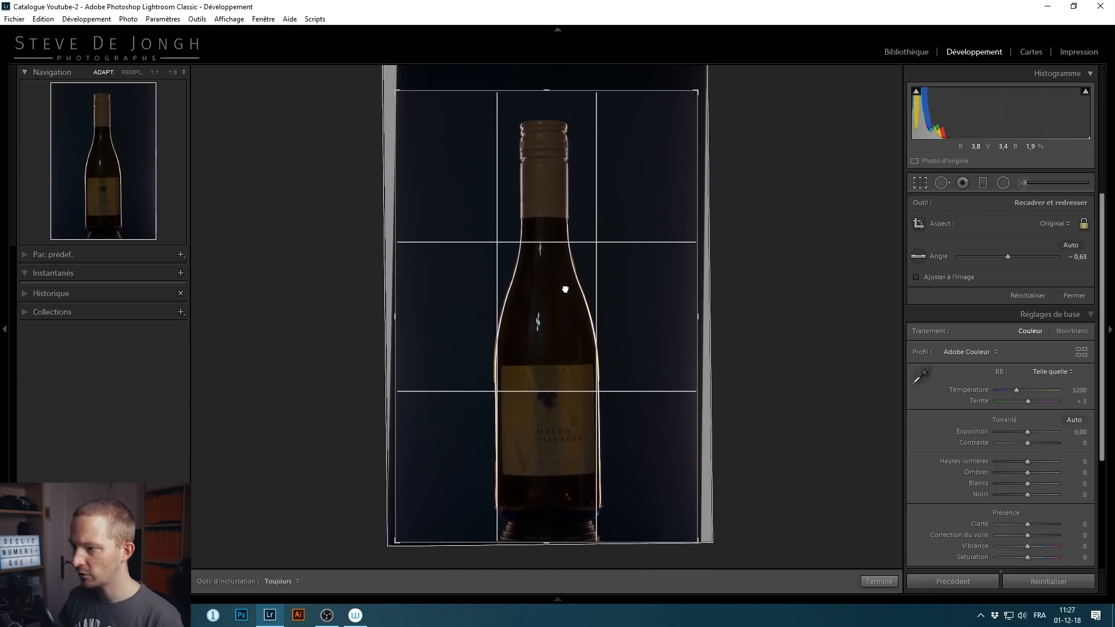
{"action": "left_click_drag", "start_coordinate": [395, 90], "coordinate": [400, 95]}
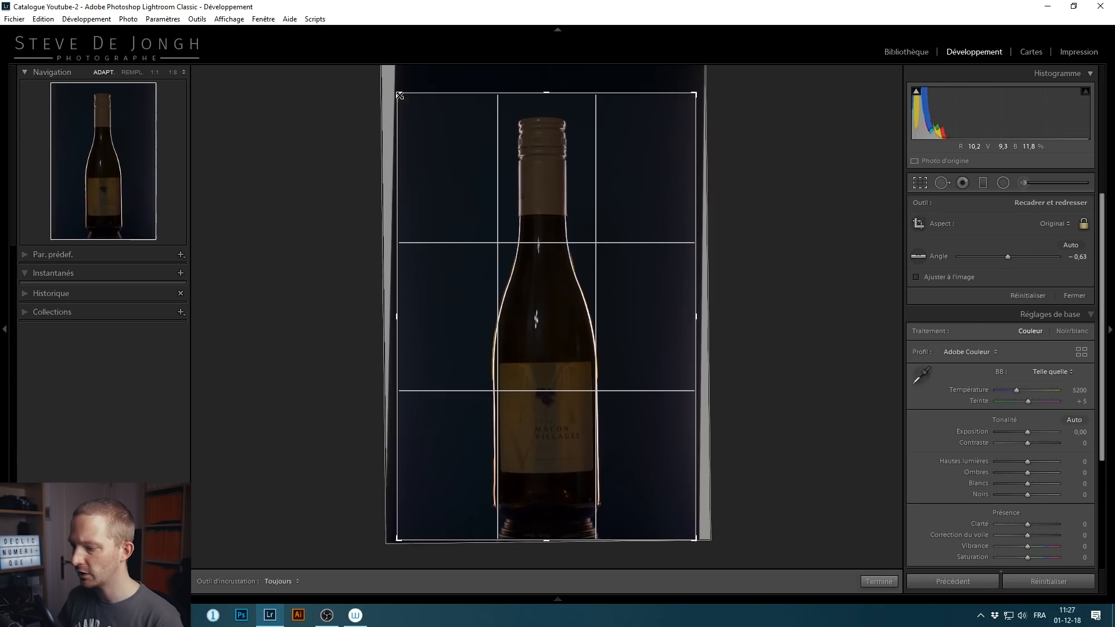
{"action": "left_click_drag", "start_coordinate": [525, 195], "coordinate": [525, 200]}
{"action": "left_click_drag", "start_coordinate": [752, 242], "coordinate": [747, 242]}
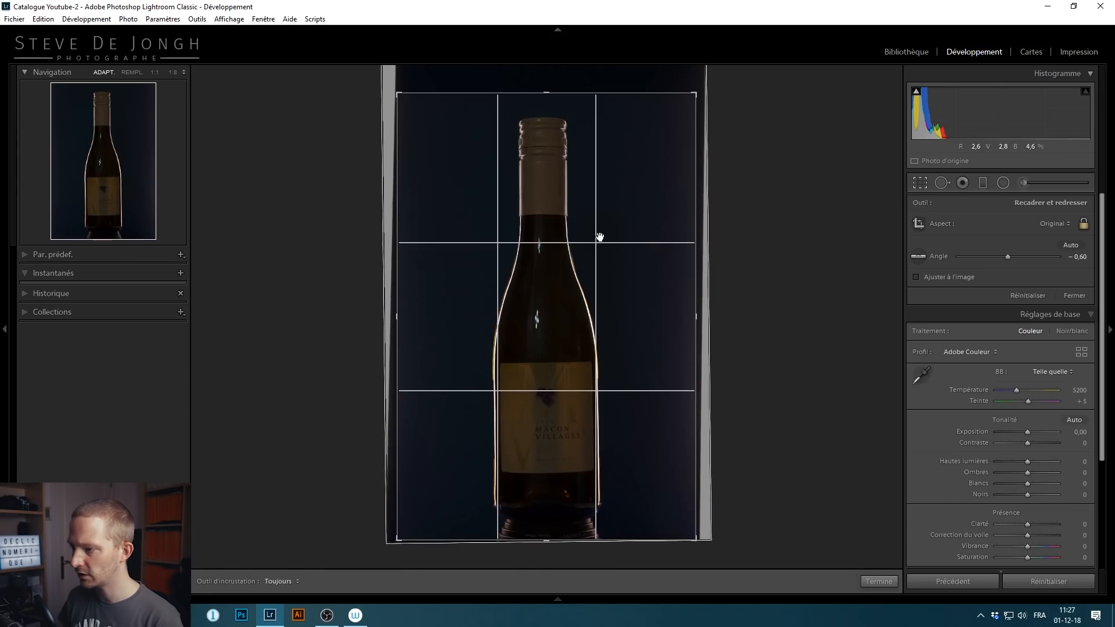
{"action": "left_click", "coordinate": [881, 582]}
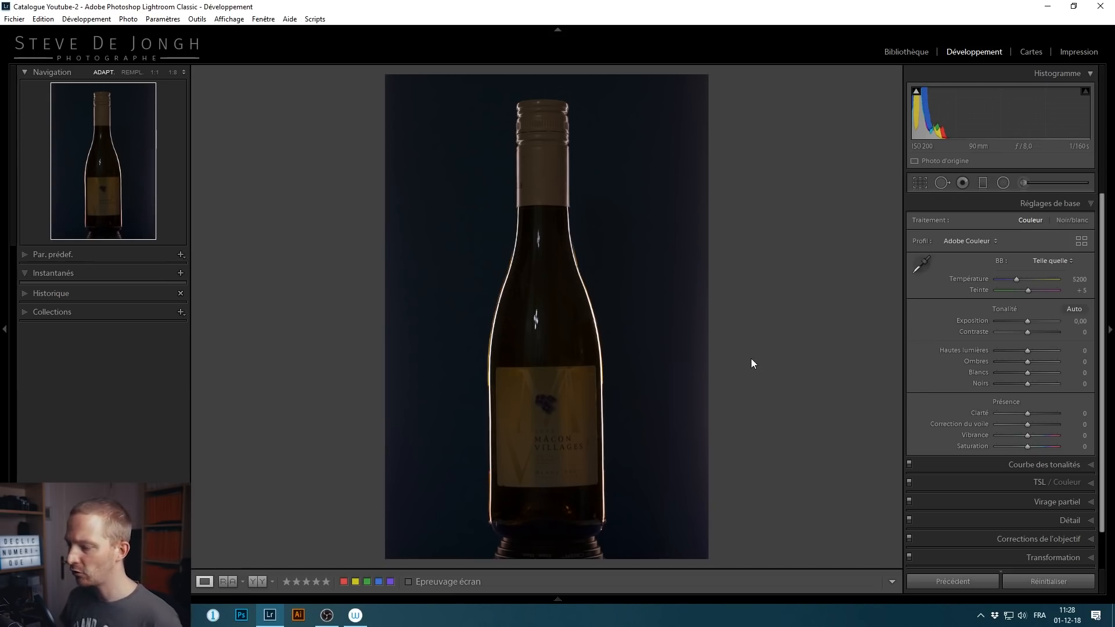
- Enable chromatic aberration removal and the lens profile correction, choosing Tamron as the lens brand
{"action": "left_click", "coordinate": [1053, 538]}
{"action": "left_click", "coordinate": [945, 341]}
{"action": "left_click", "coordinate": [944, 333]}
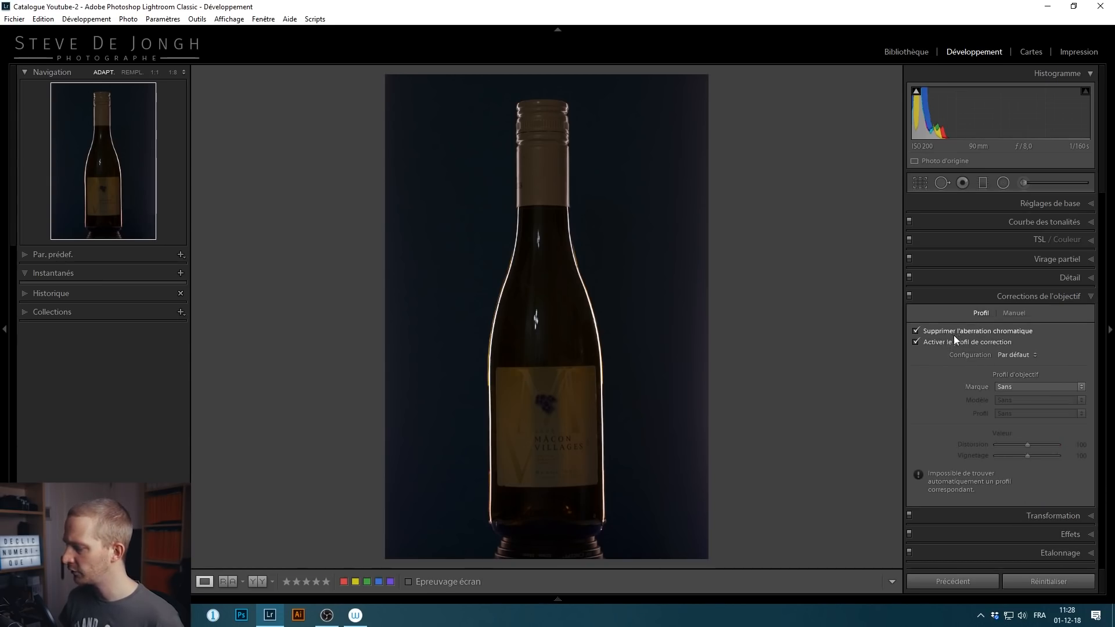
{"action": "left_click", "coordinate": [1040, 388]}
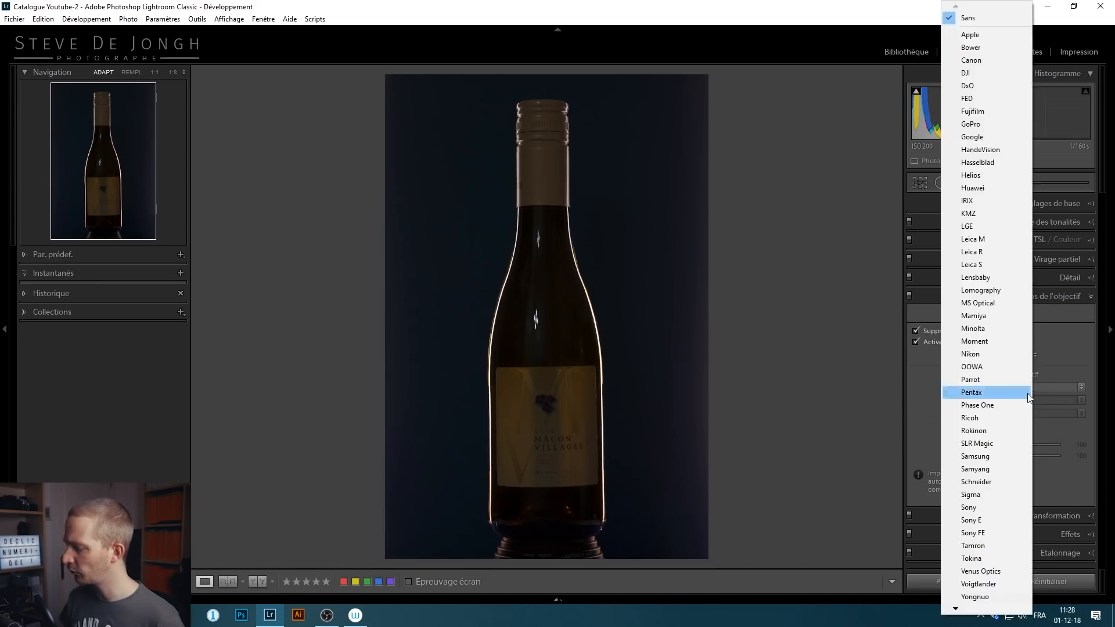
{"action": "left_click", "coordinate": [990, 546]}
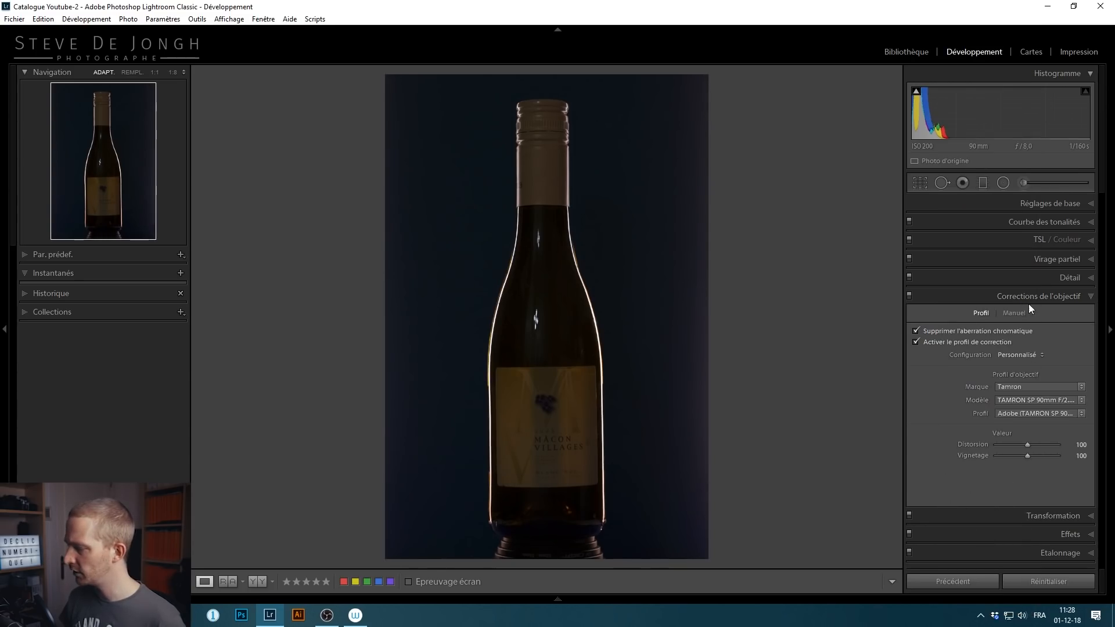
- Raise the photo's whites (Blancs) to +35 using the clipping preview
{"action": "left_click", "coordinate": [1035, 202]}
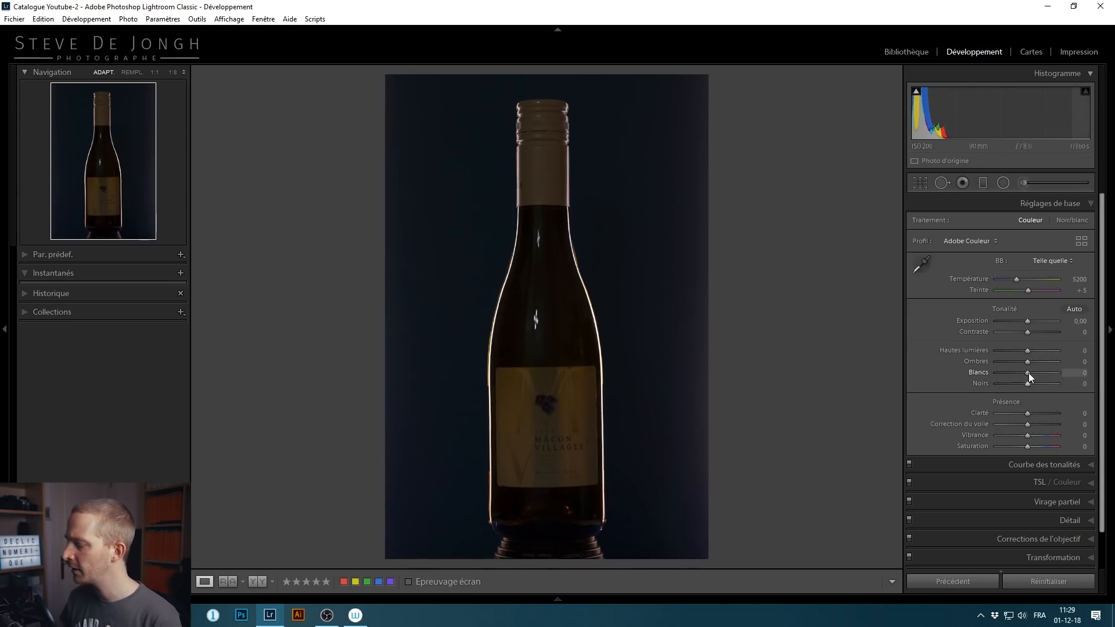
{"action": "key", "text": "alt"}
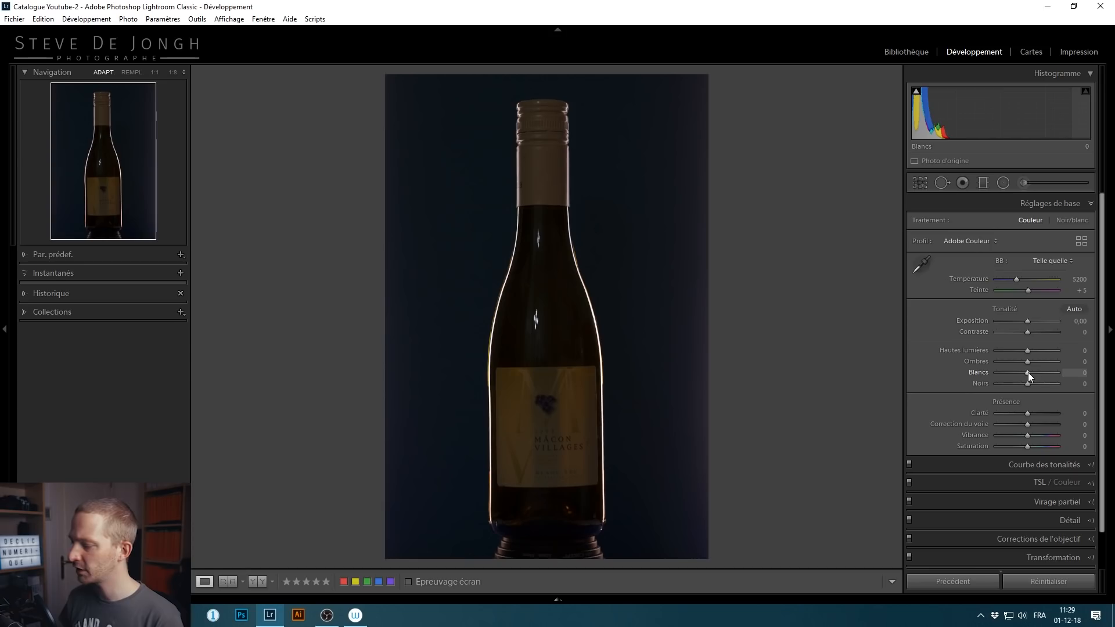
{"action": "left_click_drag", "start_coordinate": [1027, 373], "coordinate": [1032, 374]}
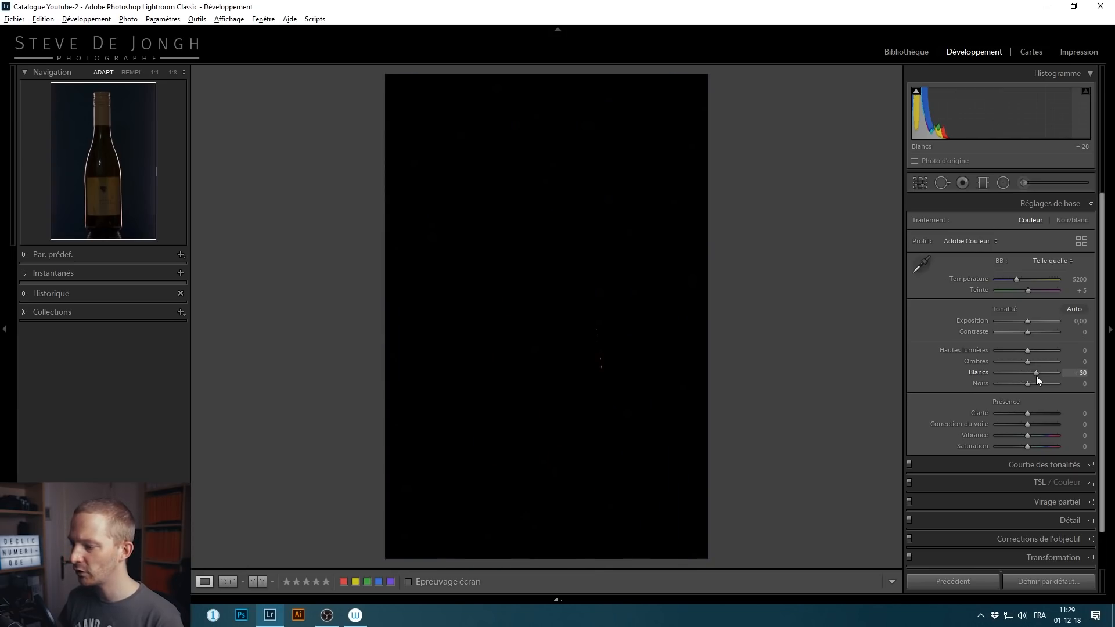
{"action": "left_click_drag", "start_coordinate": [1038, 379], "coordinate": [1037, 378]}
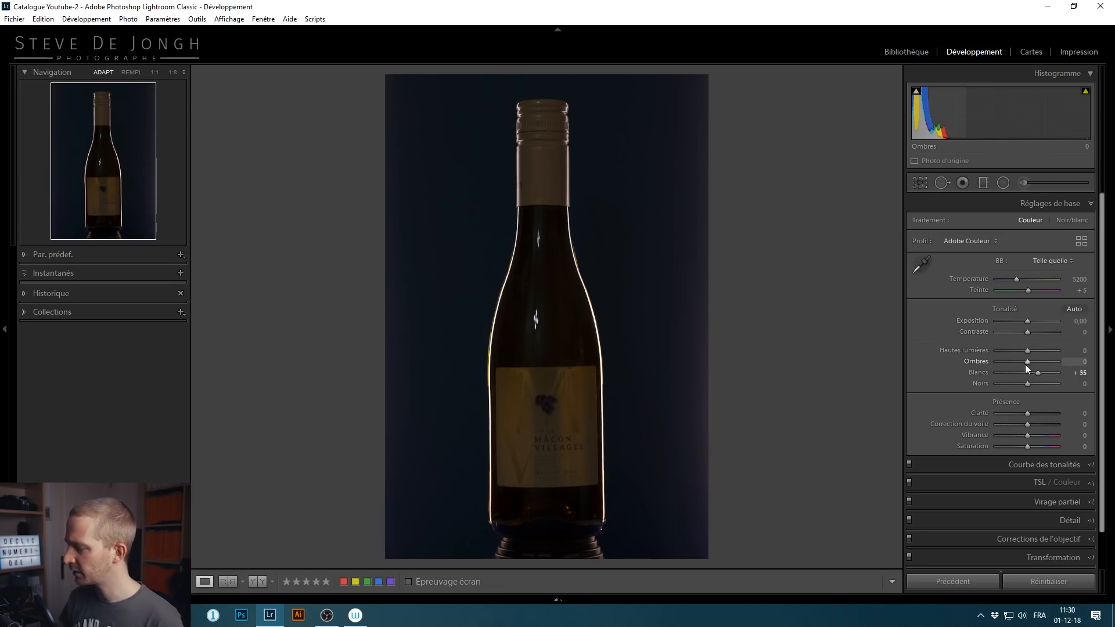
- Lower the shadows (Ombres) to -92 and the blacks (Noirs) to -70 to isolate the bottle's bright outline
{"action": "left_click_drag", "start_coordinate": [1027, 363], "coordinate": [998, 363]}
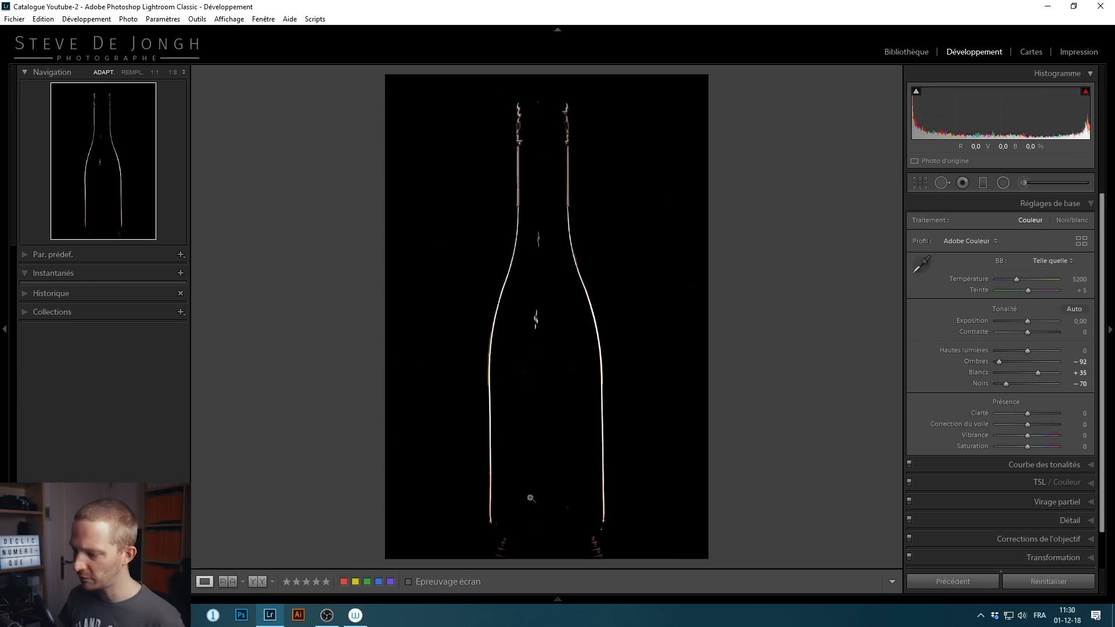
{"action": "left_click", "coordinate": [916, 93]}
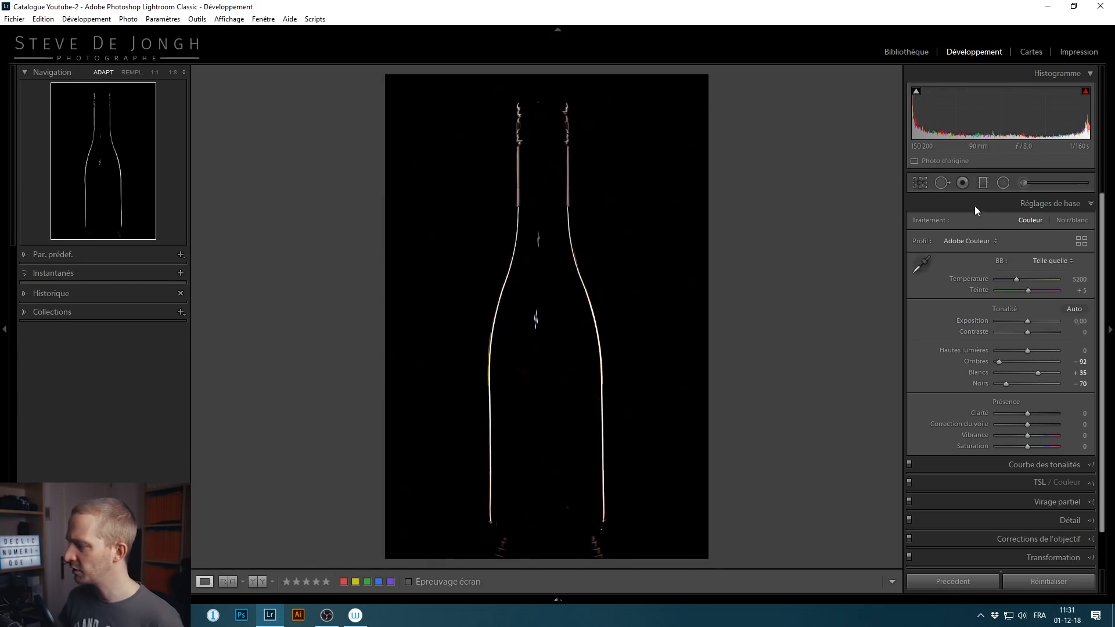
- Heal the two reflections on the bottle glass and the remnants of the stand around its base with the spot removal brush
{"action": "left_click", "coordinate": [942, 183]}
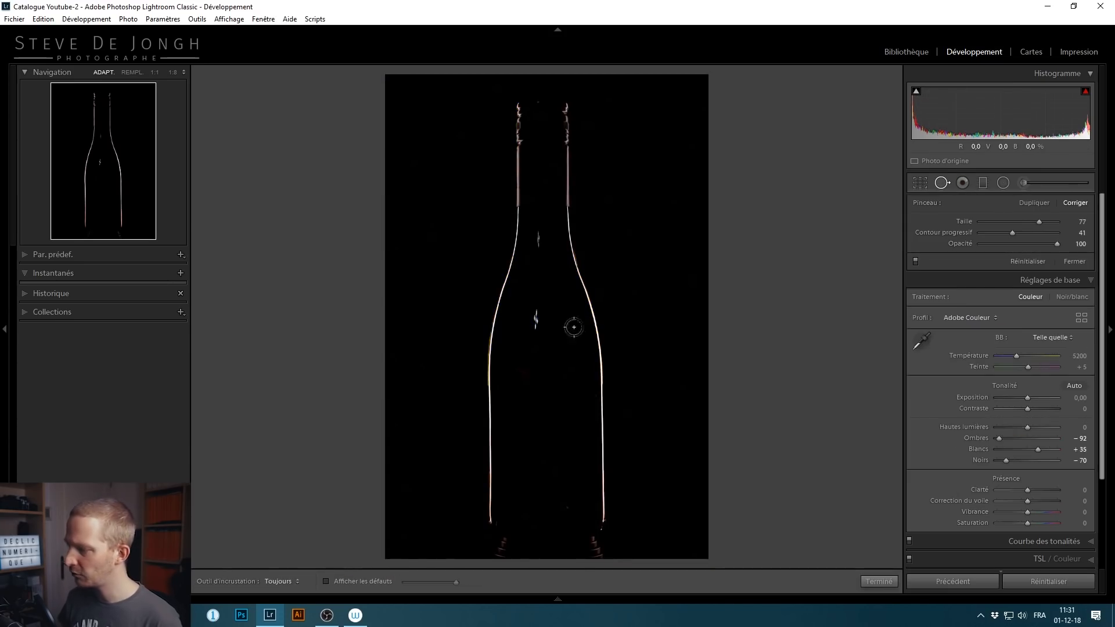
{"action": "mouse_move", "coordinate": [531, 312]}
{"action": "left_mouse_down"}
{"action": "mouse_move", "coordinate": [532, 322]}
{"action": "mouse_move", "coordinate": [535, 312]}
{"action": "left_mouse_up"}
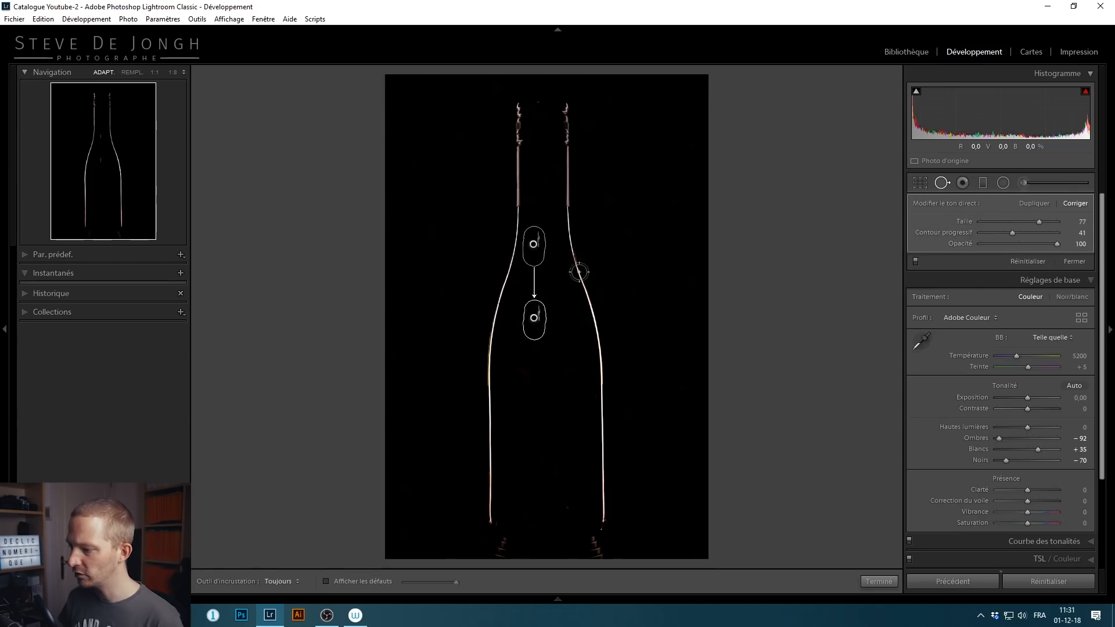
{"action": "mouse_move", "coordinate": [535, 243]}
{"action": "left_mouse_down"}
{"action": "mouse_move", "coordinate": [558, 281]}
{"action": "mouse_move", "coordinate": [557, 366]}
{"action": "left_mouse_up"}
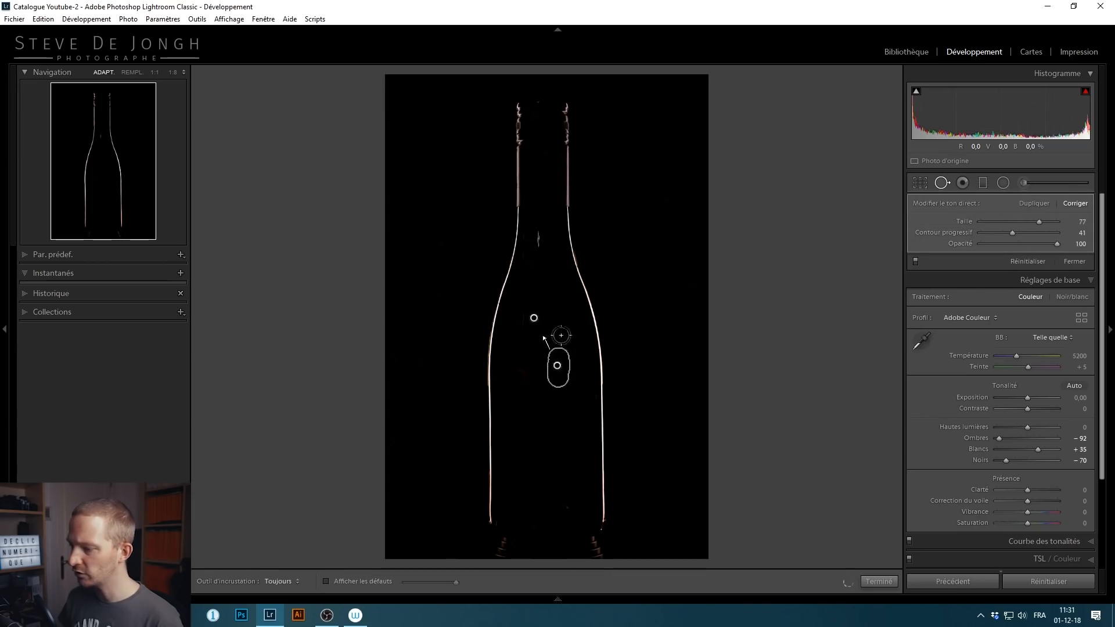
{"action": "left_click_drag", "start_coordinate": [538, 244], "coordinate": [538, 231]}
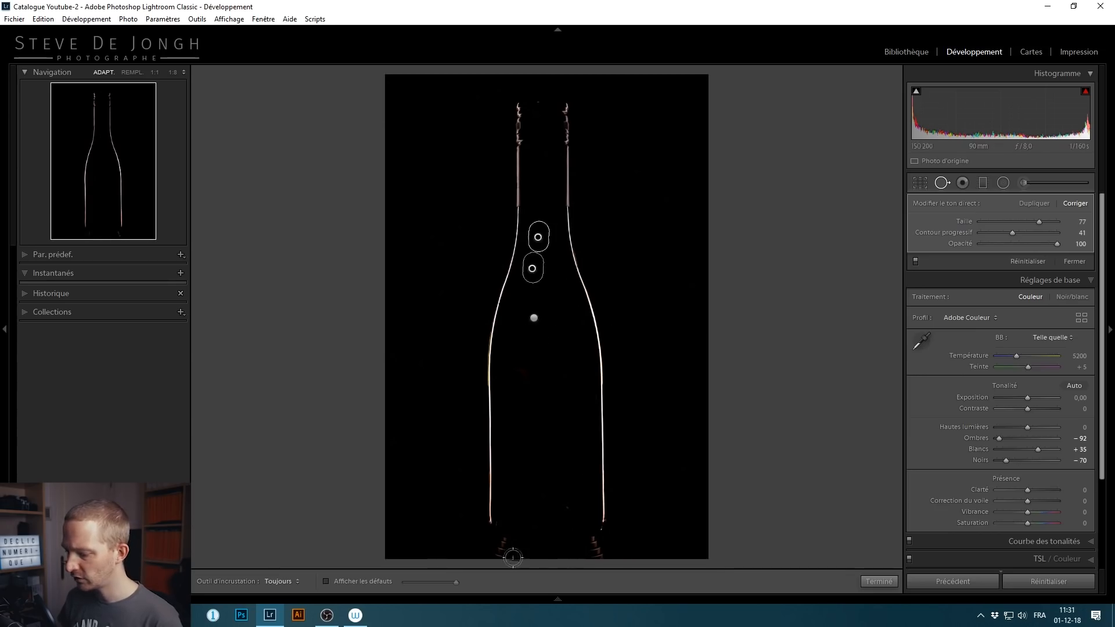
{"action": "mouse_move", "coordinate": [504, 531]}
{"action": "left_mouse_down"}
{"action": "mouse_move", "coordinate": [502, 554]}
{"action": "mouse_move", "coordinate": [520, 535]}
{"action": "left_mouse_up"}
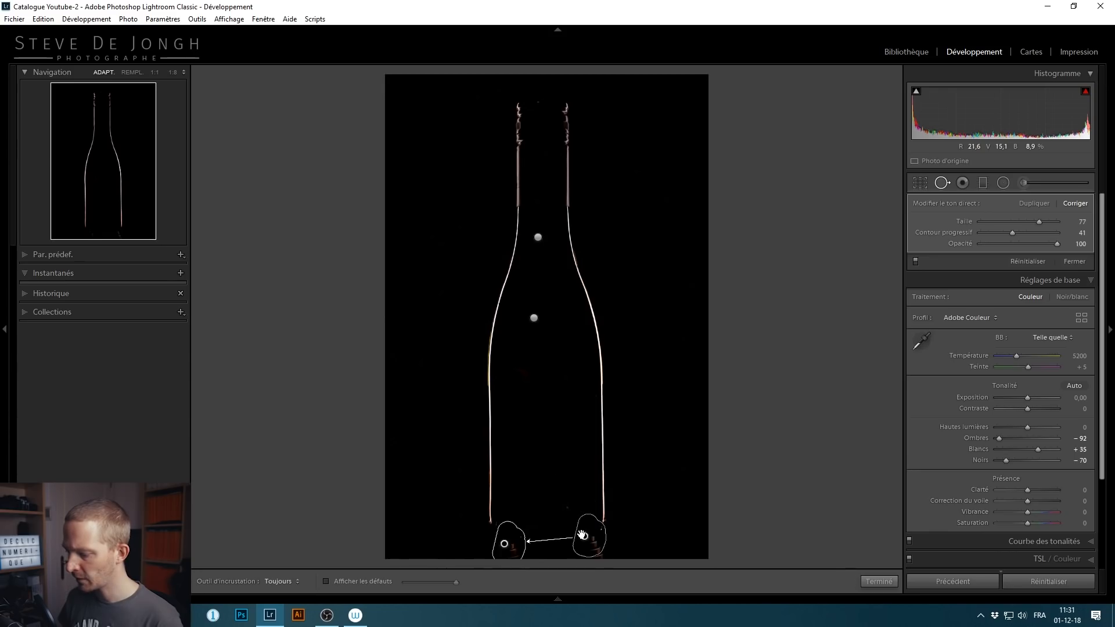
{"action": "mouse_move", "coordinate": [572, 530]}
{"action": "left_mouse_down"}
{"action": "mouse_move", "coordinate": [597, 563]}
{"action": "mouse_move", "coordinate": [590, 539]}
{"action": "mouse_move", "coordinate": [607, 567]}
{"action": "left_mouse_up"}
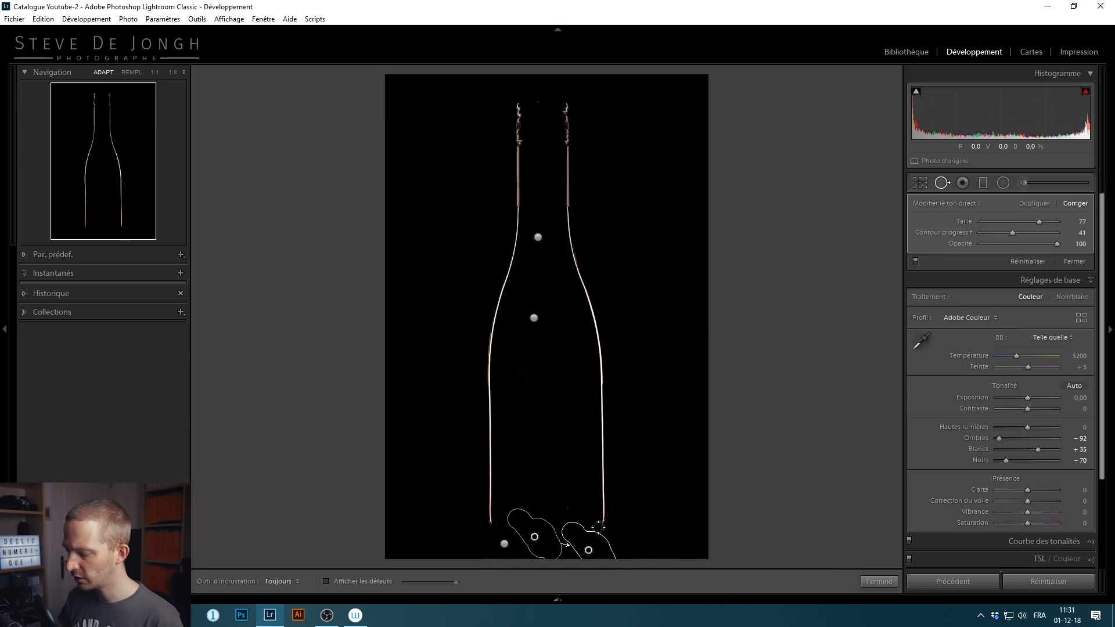
{"action": "left_click", "coordinate": [600, 528]}
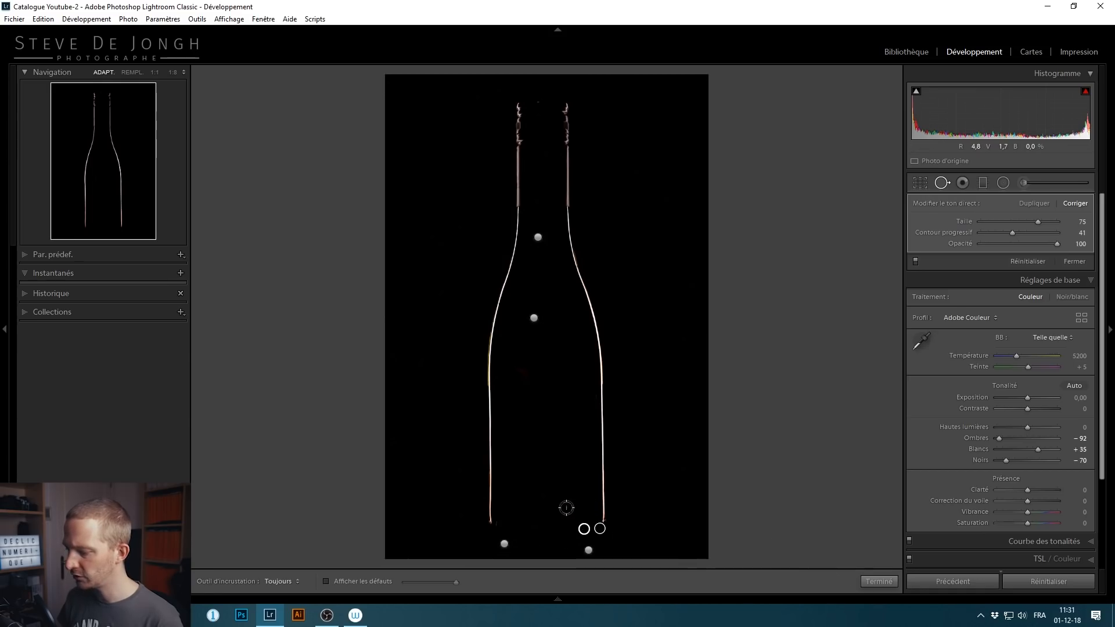
{"action": "left_click", "coordinate": [879, 582]}
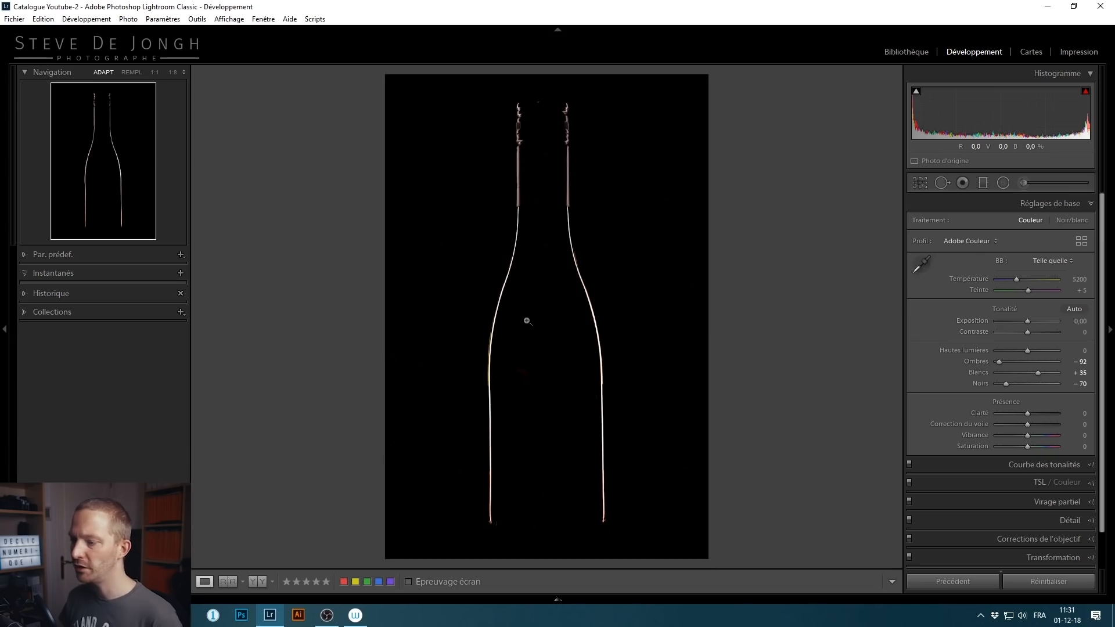
- Examine the bottle's left edge at 1:1 and compare the photo before and after the adjustments
{"action": "left_click", "coordinate": [503, 324]}
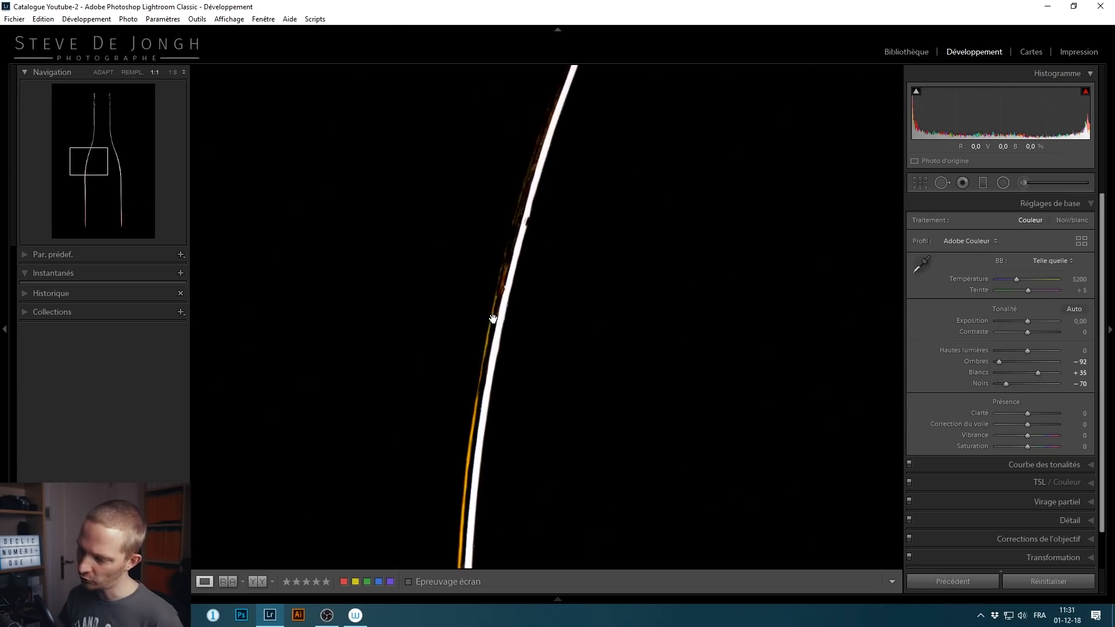
{"action": "left_click_drag", "start_coordinate": [477, 339], "coordinate": [512, 184]}
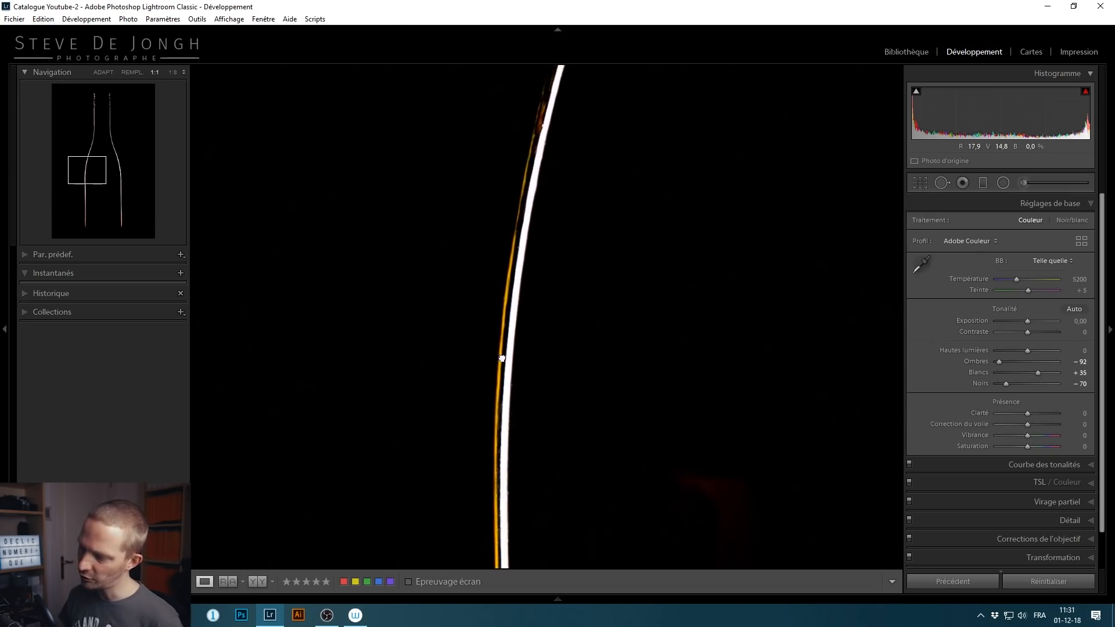
{"action": "left_click_drag", "start_coordinate": [500, 356], "coordinate": [481, 249]}
{"action": "left_click", "coordinate": [503, 419]}
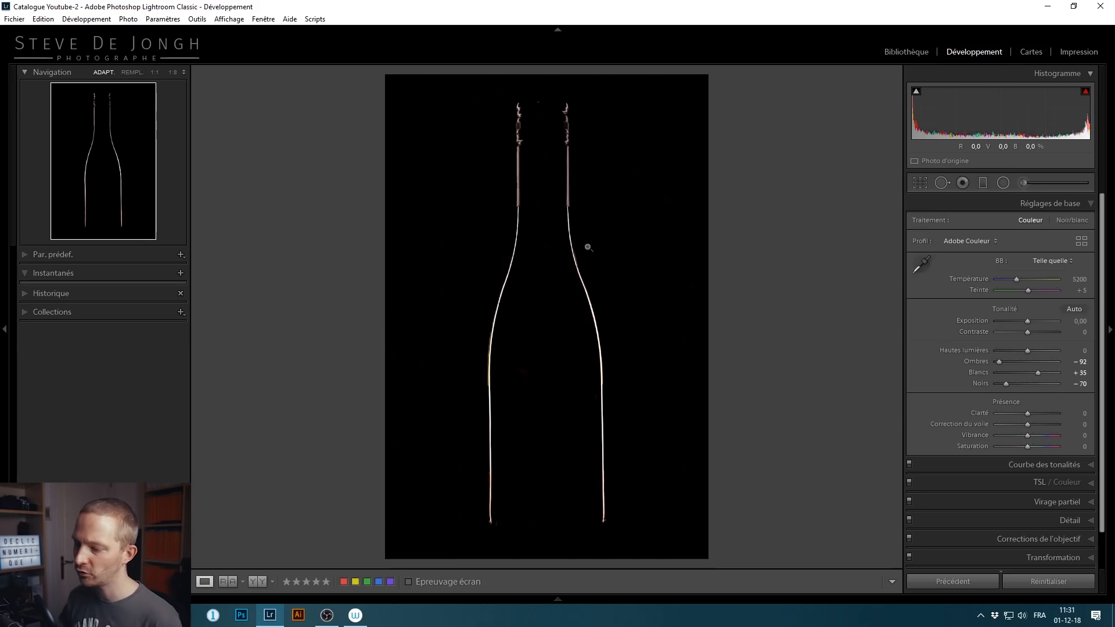
{"action": "left_click", "coordinate": [490, 344]}
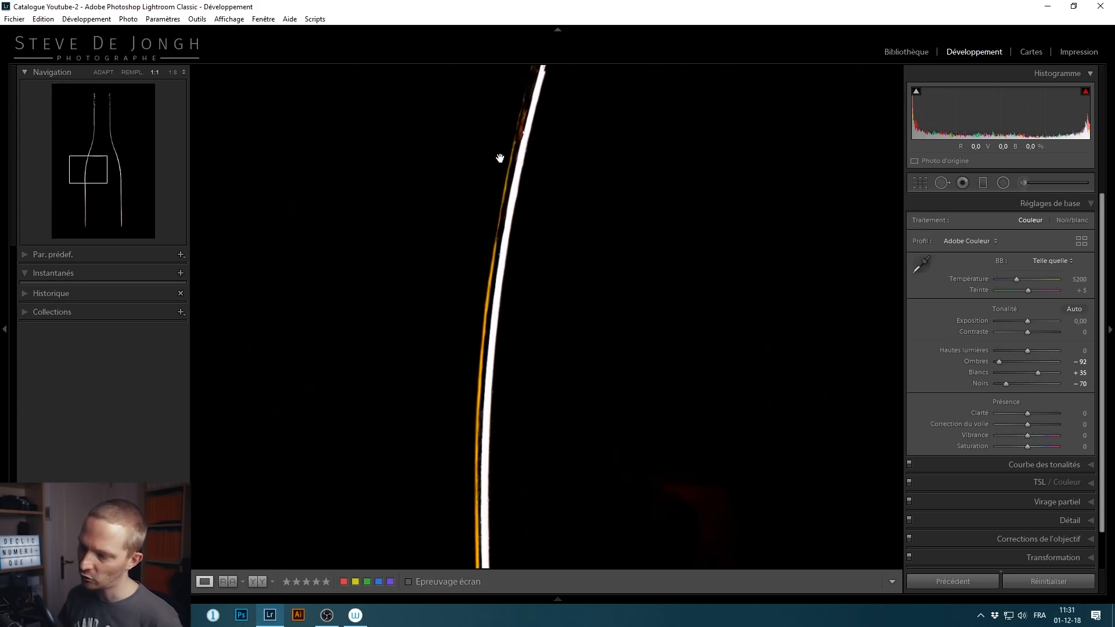
{"action": "left_click", "coordinate": [564, 308]}
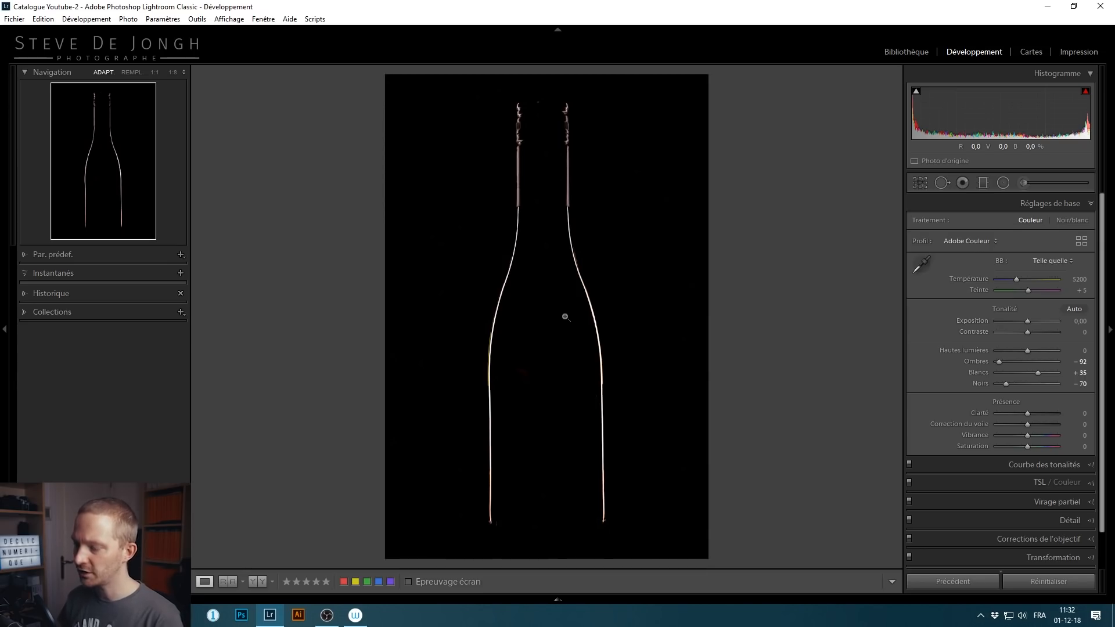
{"action": "key", "text": "backslash"}
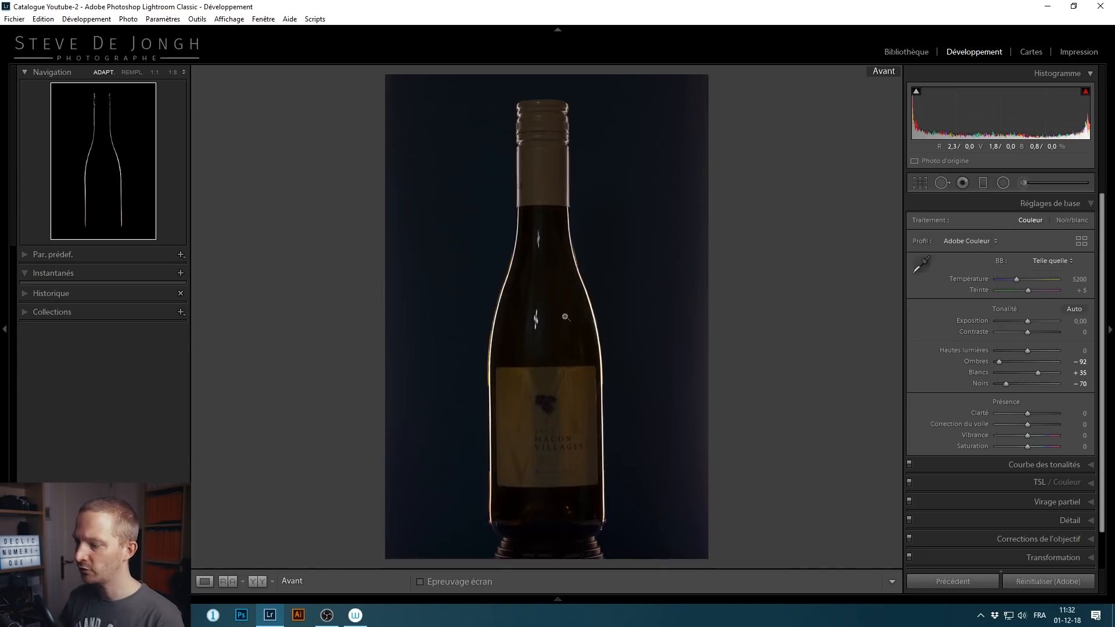
{"action": "key", "text": "backslash"}
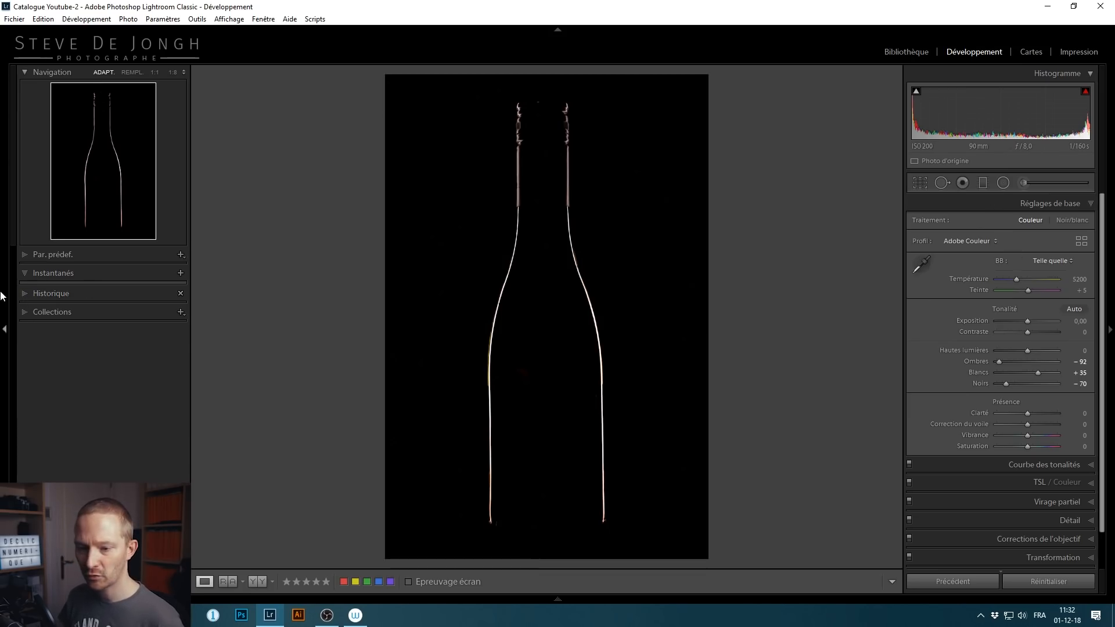
- Revert the photo to the Ecrêtage blanc +35 history state and open it for editing in Adobe Photoshop CC 2019
{"action": "left_click", "coordinate": [22, 294]}
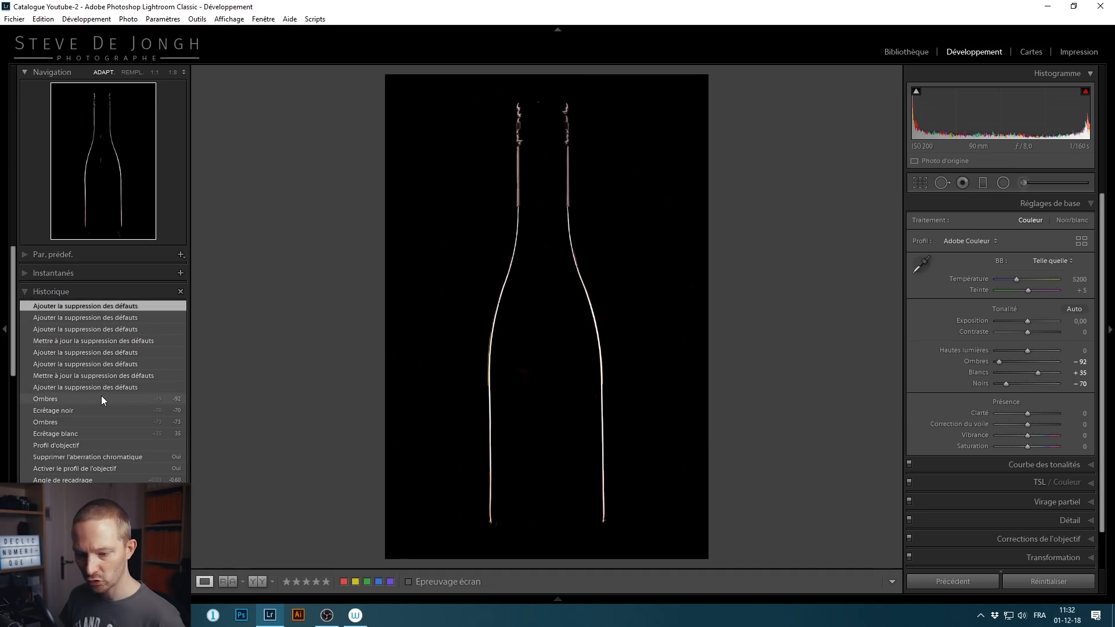
{"action": "left_click", "coordinate": [92, 437]}
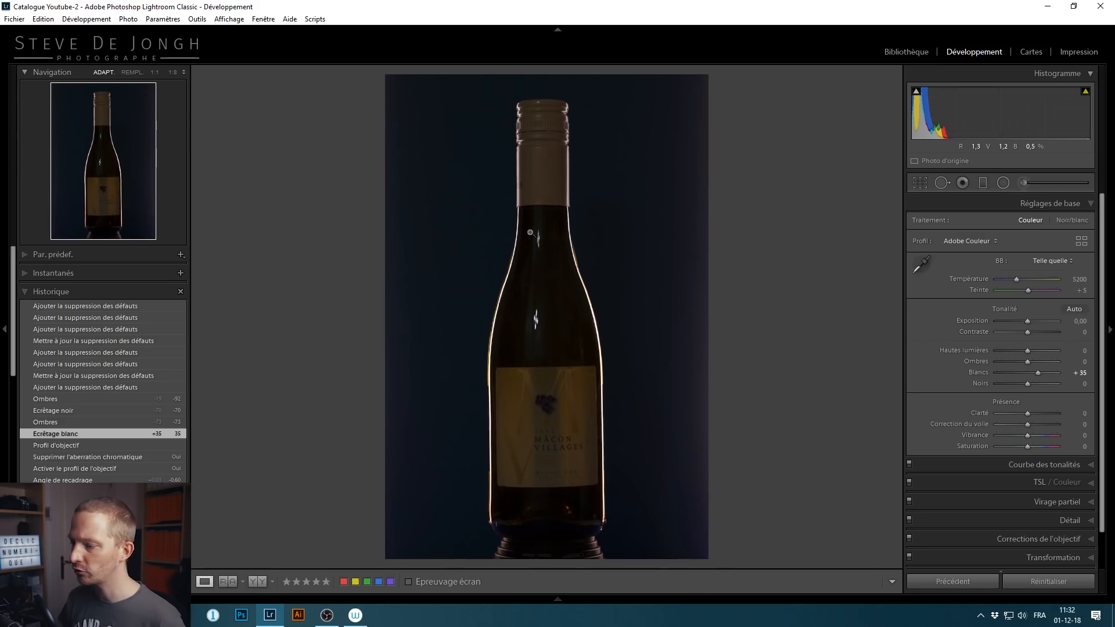
{"action": "right_click", "coordinate": [530, 232]}
{"action": "mouse_move", "coordinate": [622, 331]}
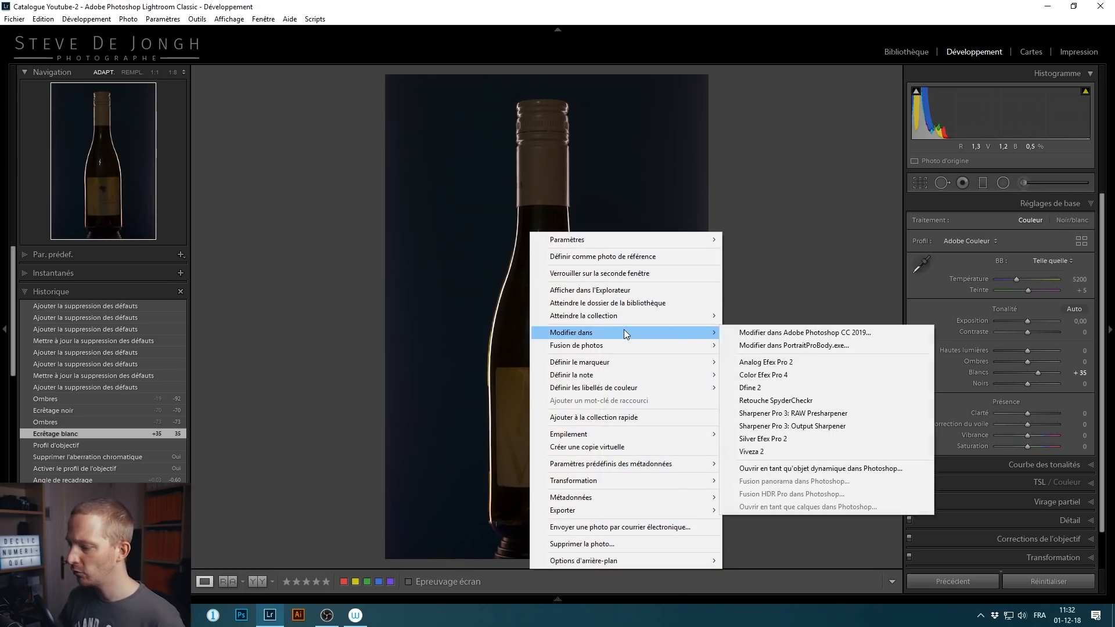
{"action": "left_click", "coordinate": [779, 332]}
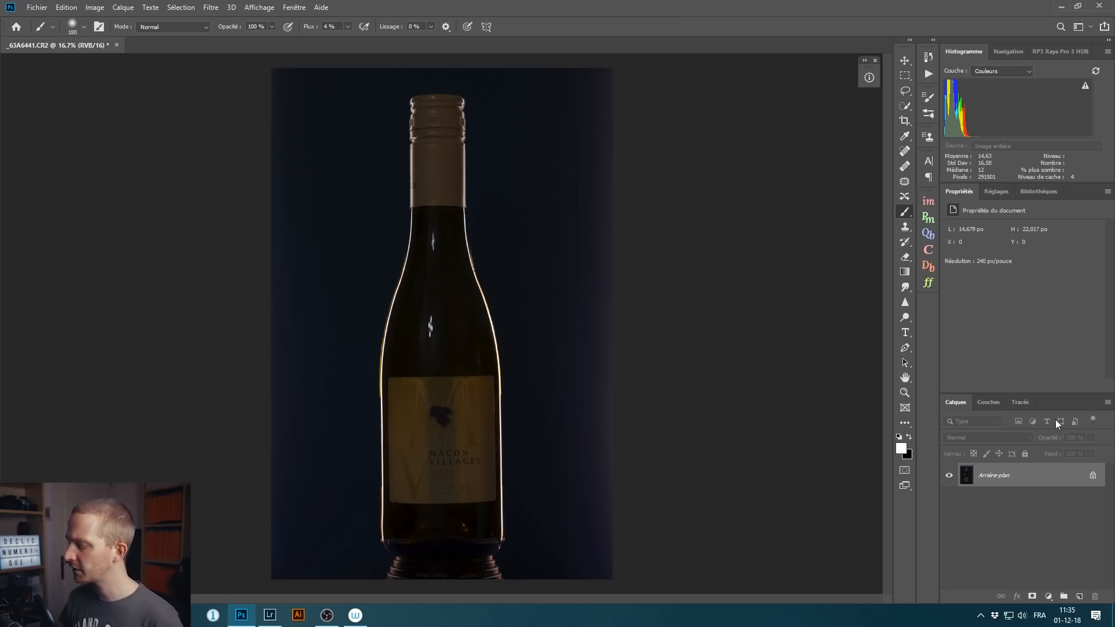
- Add a Levels (Niveaux) adjustment layer with the black input at 25 and the midtones at 0,67 to isolate the outline
{"action": "left_click", "coordinate": [1049, 597]}
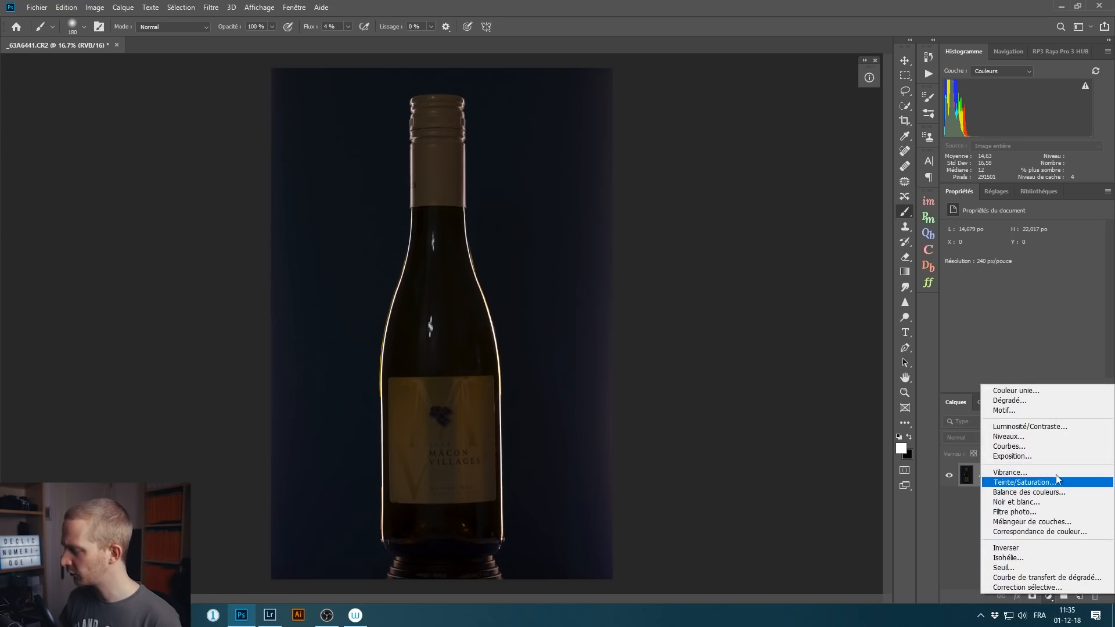
{"action": "left_click", "coordinate": [1057, 441]}
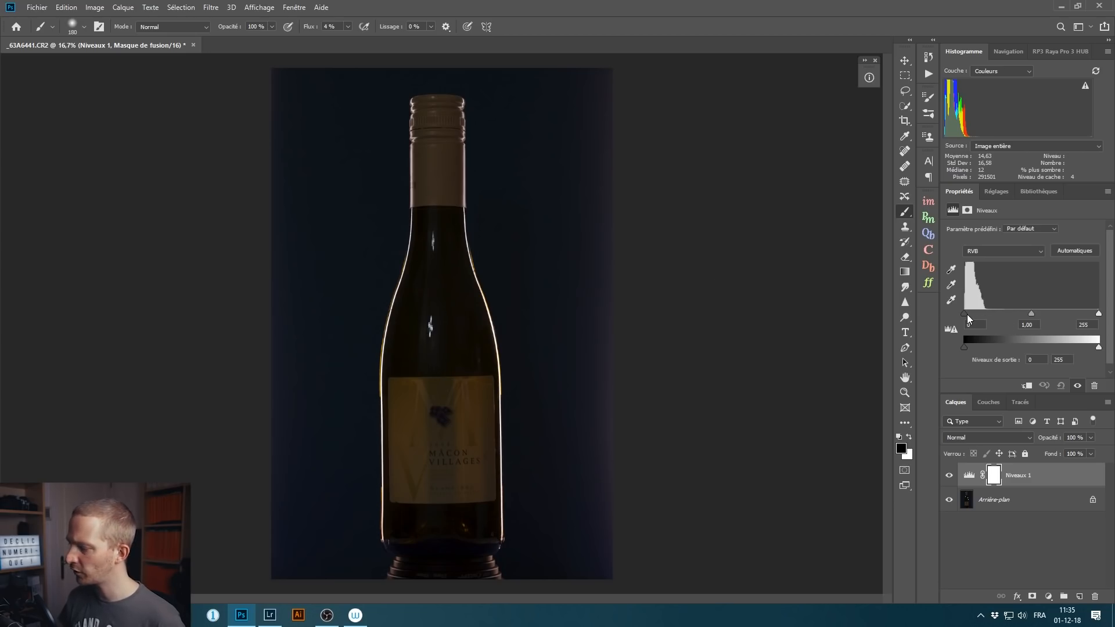
{"action": "left_click_drag", "start_coordinate": [964, 313], "coordinate": [970, 316]}
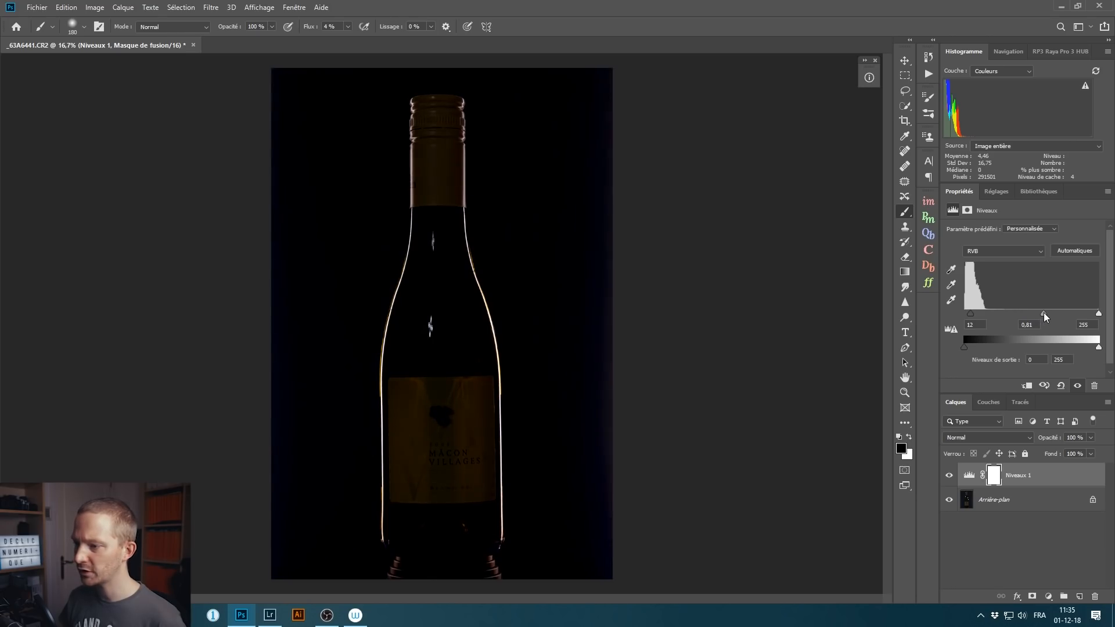
{"action": "left_click_drag", "start_coordinate": [1049, 314], "coordinate": [1050, 313]}
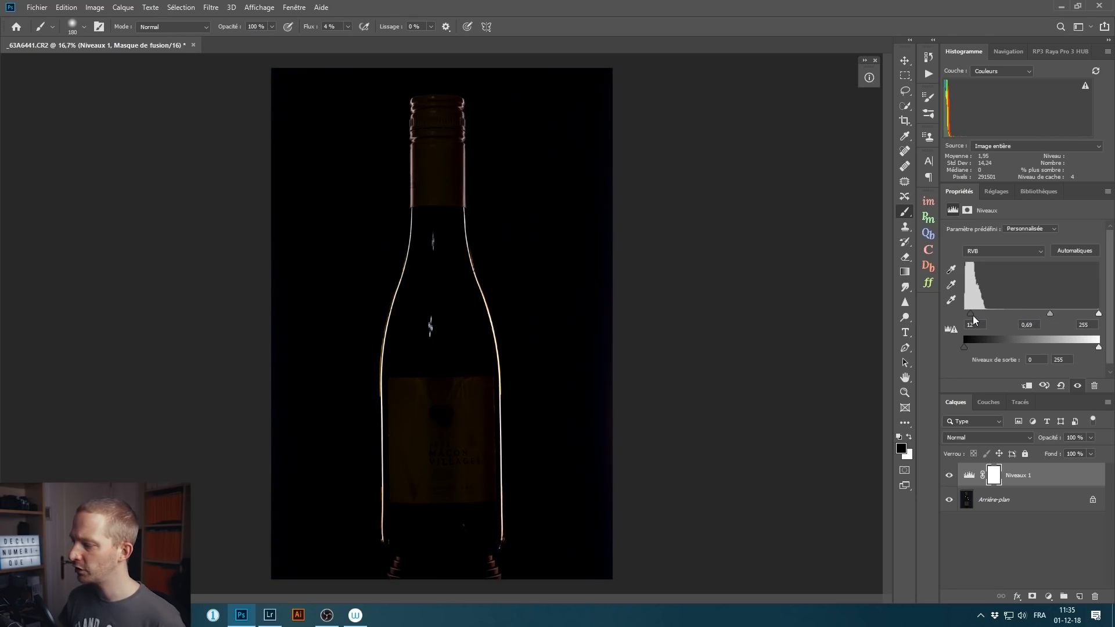
{"action": "left_click_drag", "start_coordinate": [974, 315], "coordinate": [978, 314]}
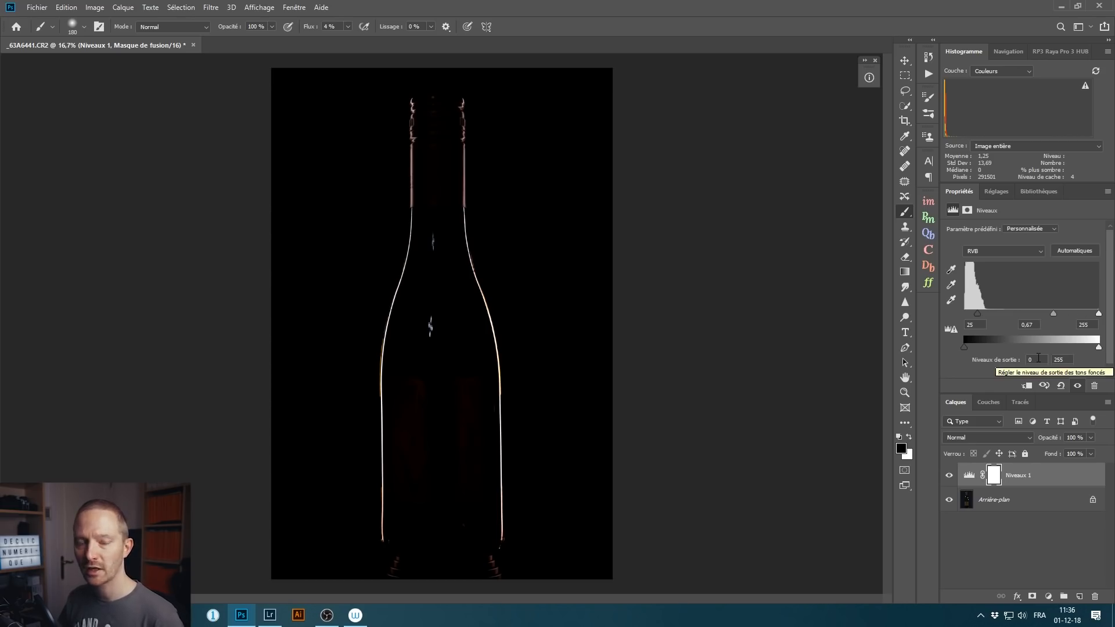
- In the Levels layer's blending options, set the highlight limit of the underlying layer (Calque du dessous) to 63
{"action": "double_click", "coordinate": [1077, 479]}
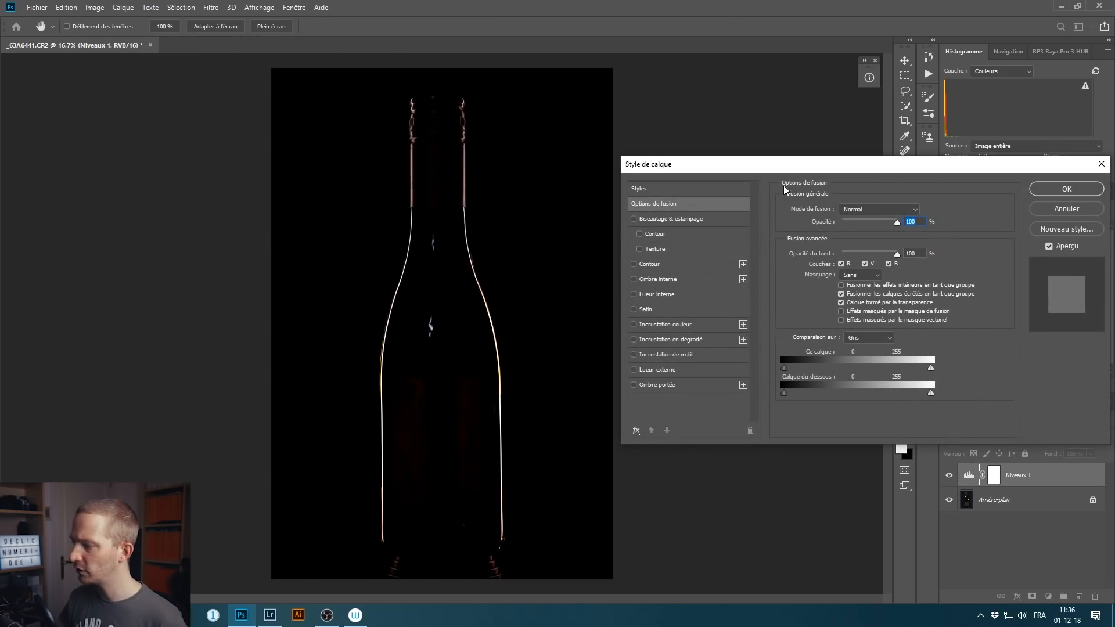
{"action": "left_click_drag", "start_coordinate": [734, 169], "coordinate": [651, 73]}
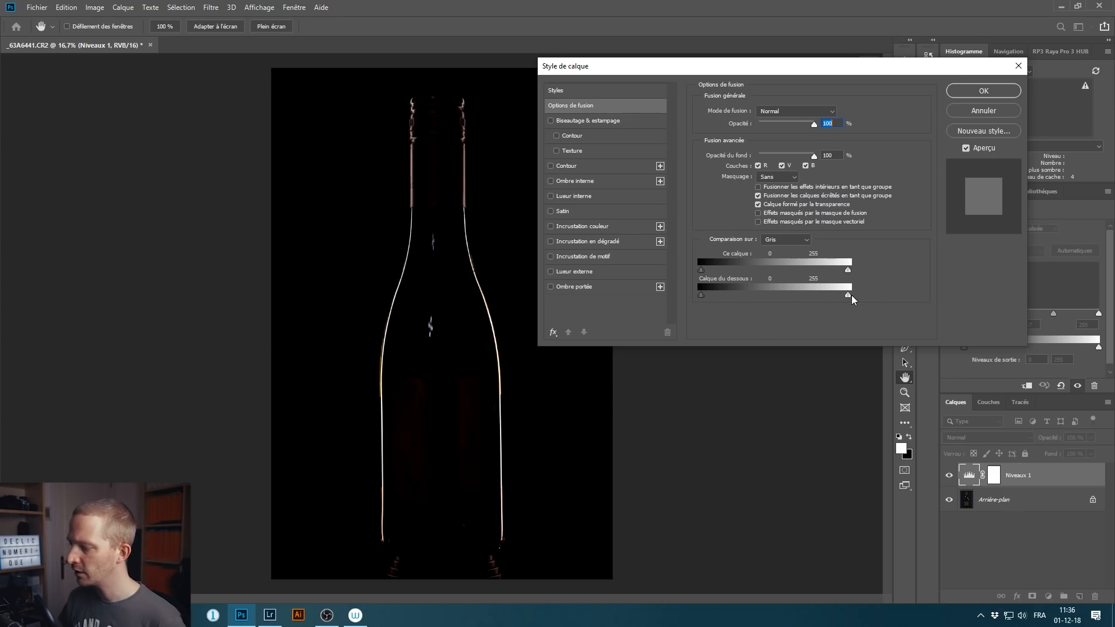
{"action": "mouse_move", "coordinate": [848, 296]}
{"action": "left_mouse_down"}
{"action": "mouse_move", "coordinate": [755, 296]}
{"action": "mouse_move", "coordinate": [850, 299]}
{"action": "left_mouse_up"}
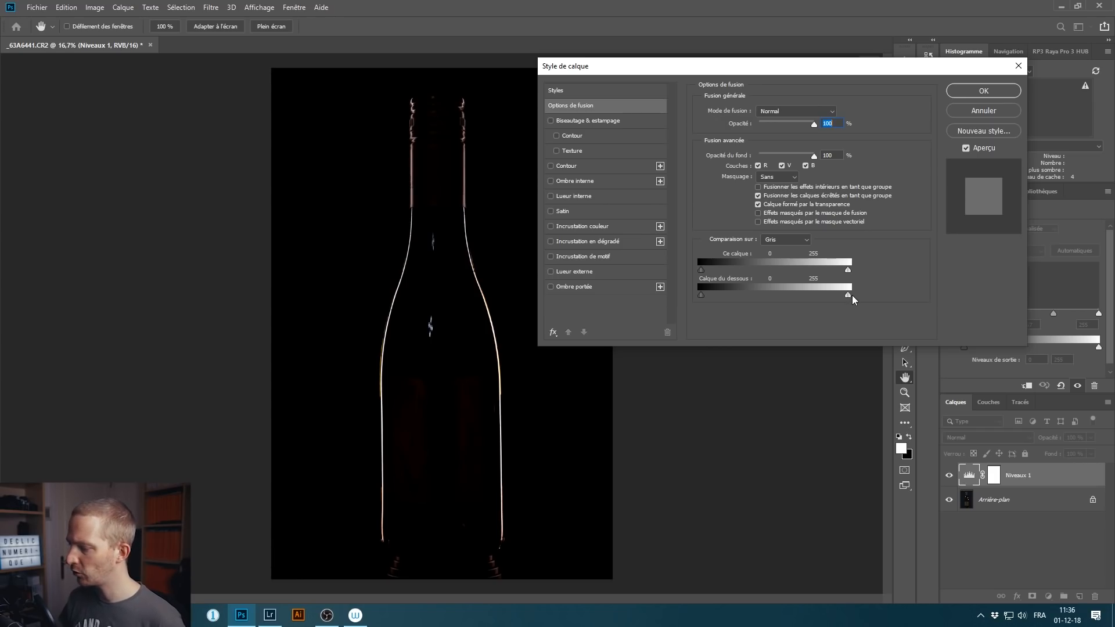
{"action": "left_click_drag", "start_coordinate": [849, 295], "coordinate": [709, 295]}
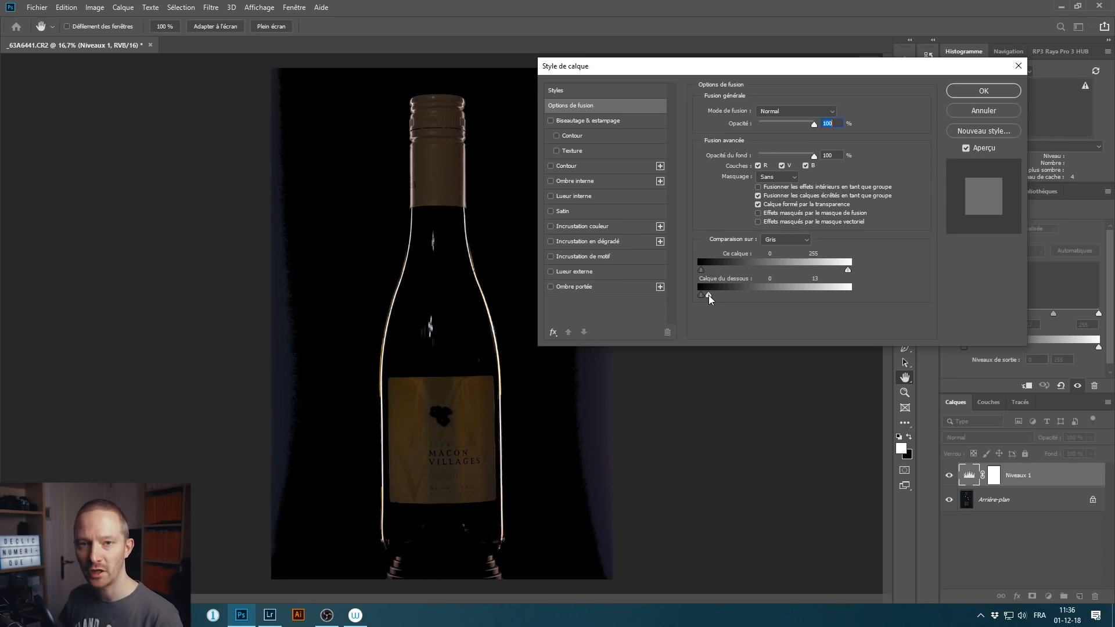
{"action": "left_click_drag", "start_coordinate": [708, 295], "coordinate": [726, 291]}
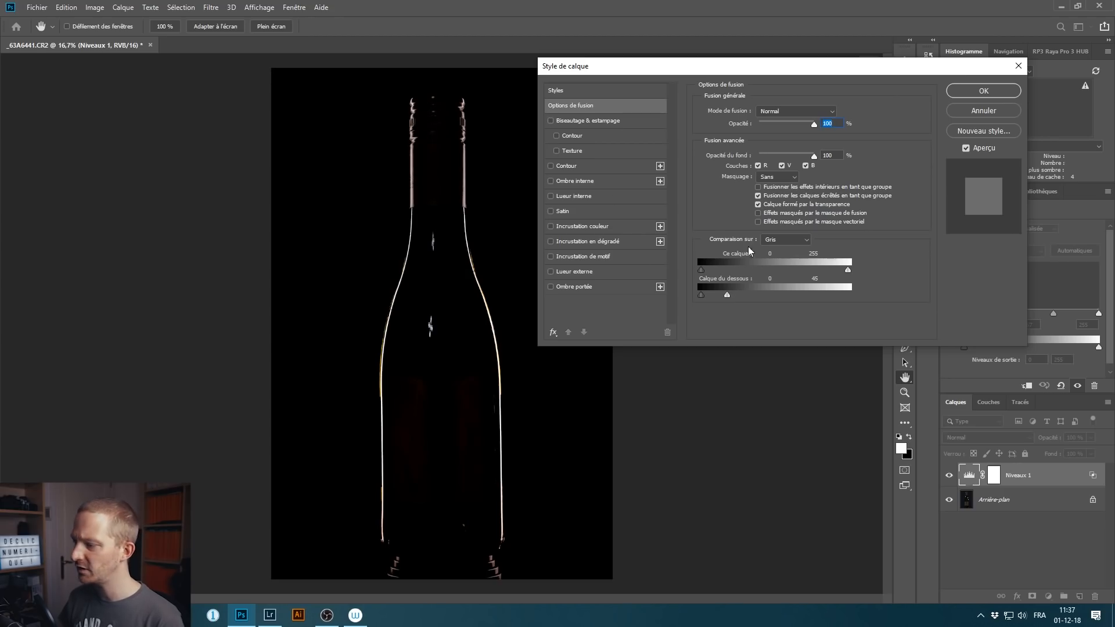
{"action": "left_click_drag", "start_coordinate": [728, 295], "coordinate": [738, 285]}
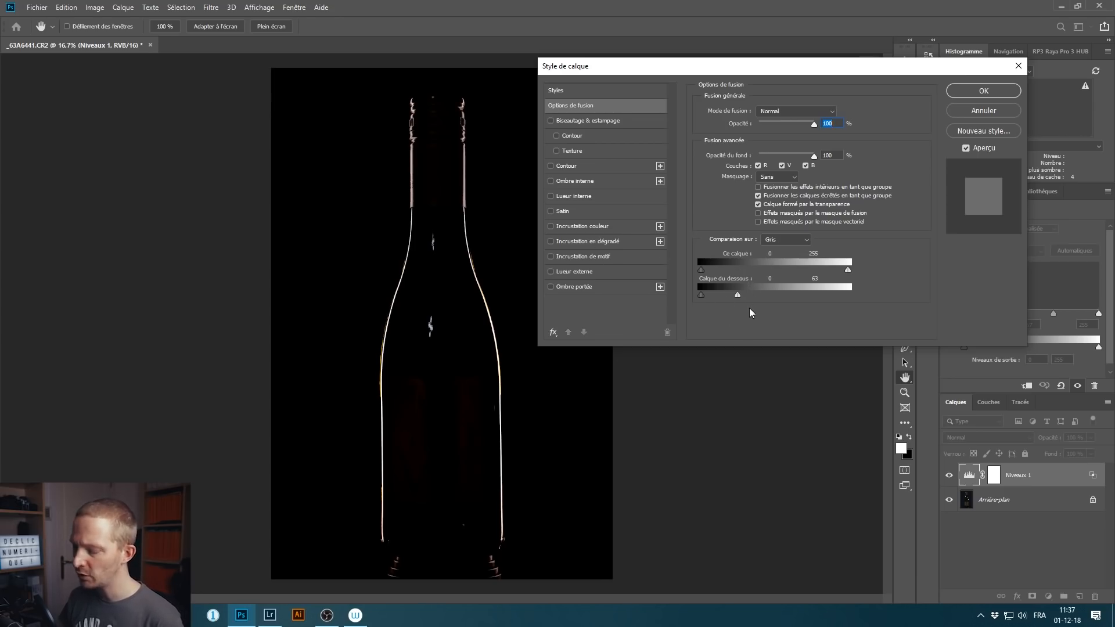
- Split the underlying layer's highlight limit to 63 / 112, apply it and compare the image without and with the Levels layer
{"action": "key", "text": "alt"}
{"action": "left_click_drag", "start_coordinate": [740, 295], "coordinate": [763, 296]}
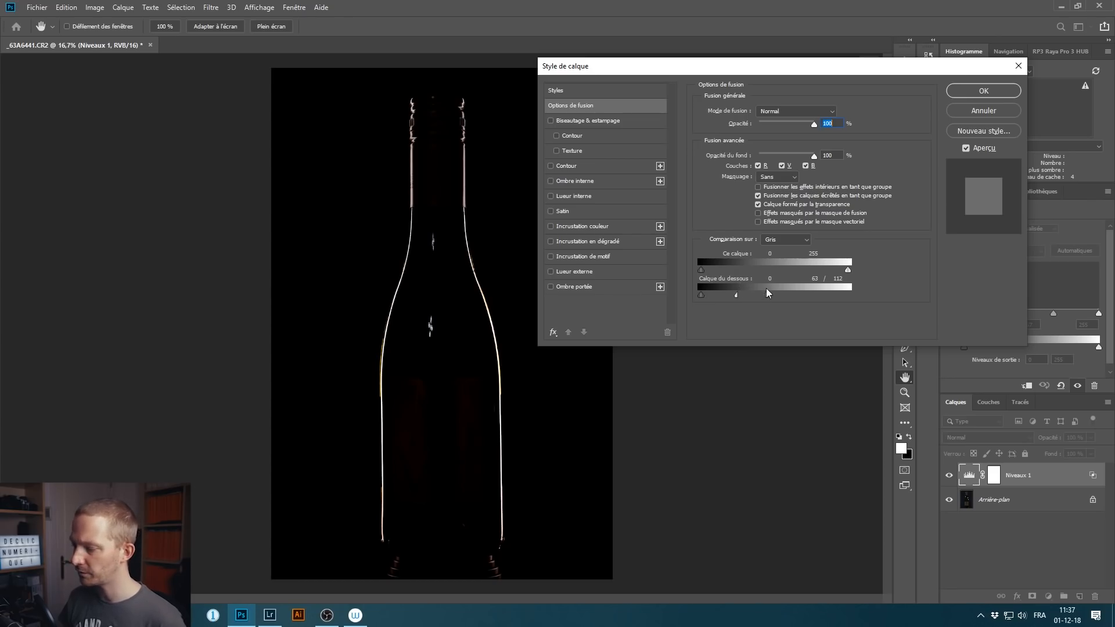
{"action": "left_click", "coordinate": [983, 91]}
{"action": "left_click", "coordinate": [949, 477]}
{"action": "left_click", "coordinate": [949, 477]}
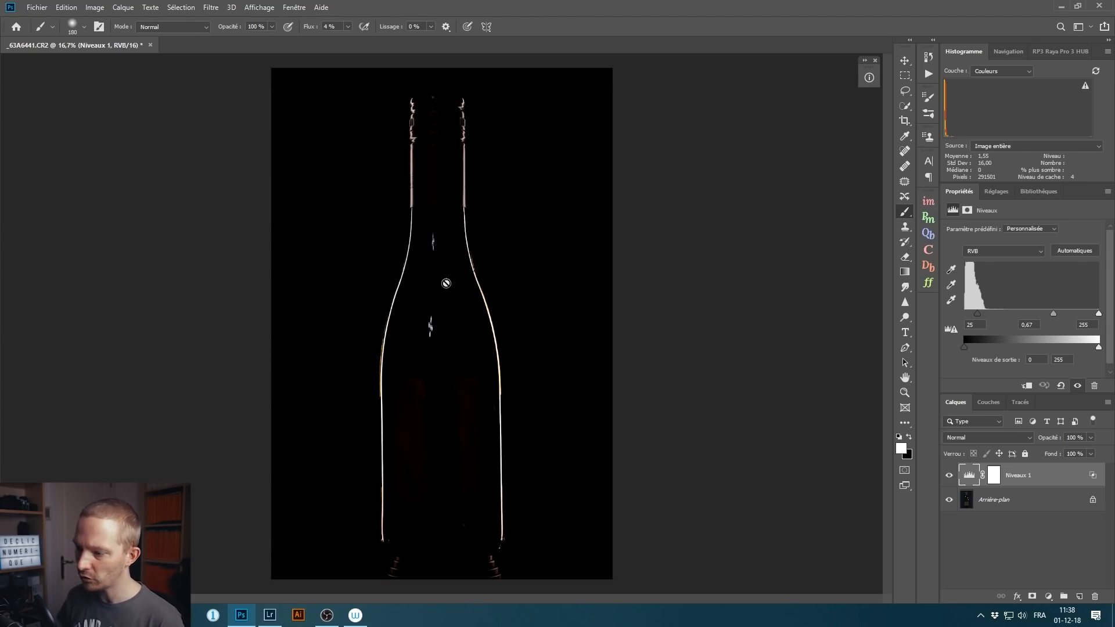
- Add an empty layer above the Levels layer and heal the two reflections inside the bottle's glass with the Healing Brush
{"action": "left_click", "coordinate": [1079, 597]}
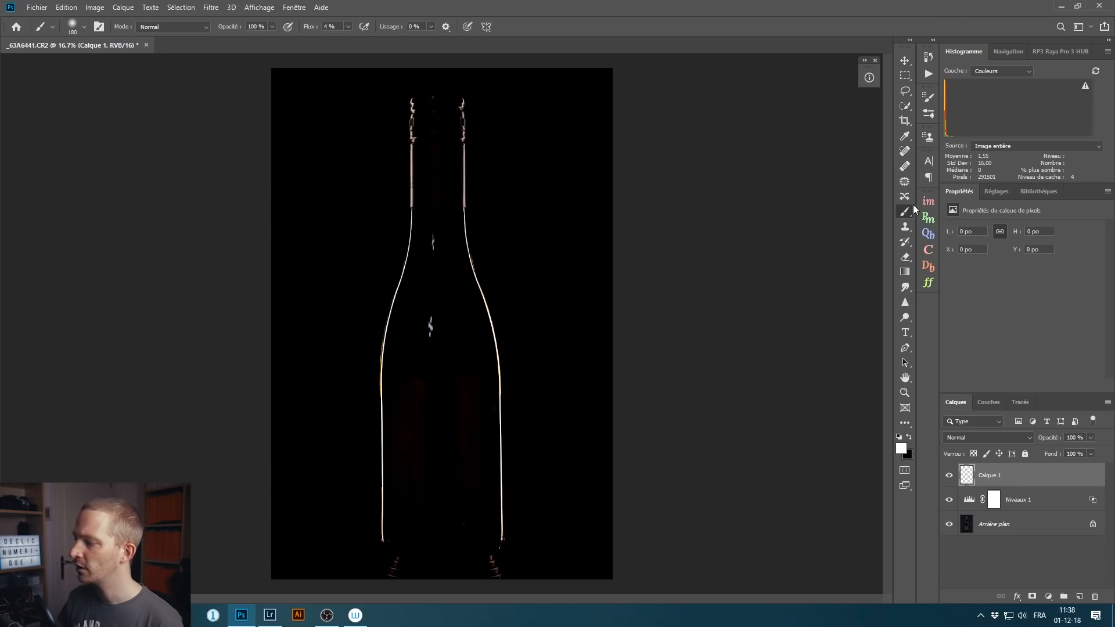
{"action": "left_click", "coordinate": [905, 167]}
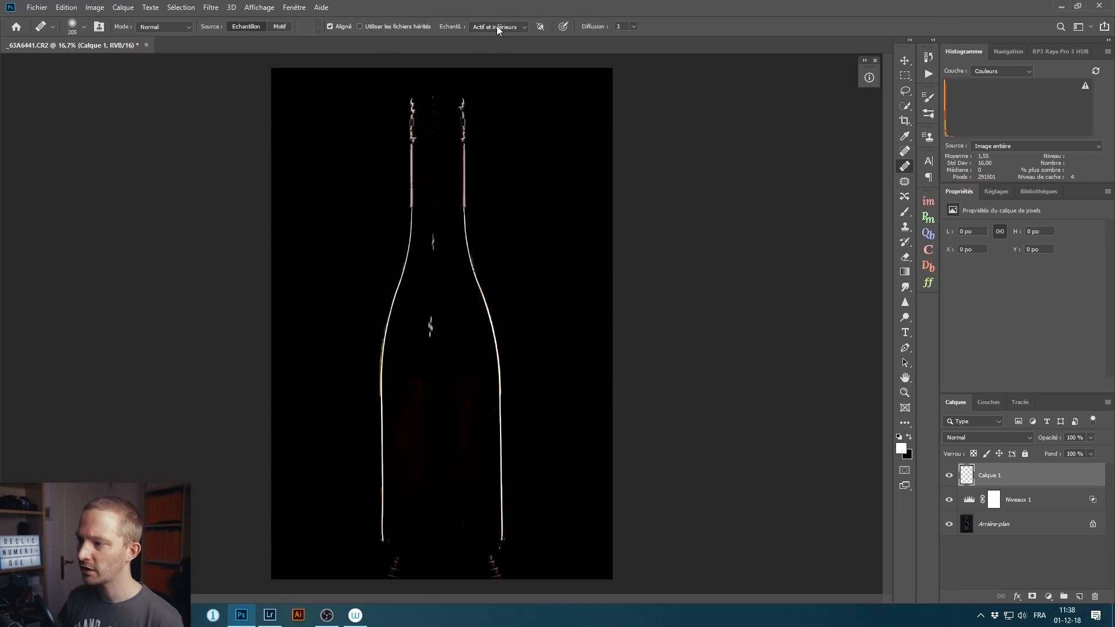
{"action": "left_click", "coordinate": [438, 274], "text": "alt"}
{"action": "left_click_drag", "start_coordinate": [431, 240], "coordinate": [433, 238]}
{"action": "left_click", "coordinate": [437, 292], "text": "alt"}
{"action": "left_click_drag", "start_coordinate": [423, 319], "coordinate": [426, 331]}
- Heal away the stand remnants below the bottle's base and the small speck at the top of the cap
{"action": "mouse_move", "coordinate": [438, 499]}
{"action": "left_mouse_down"}
{"action": "mouse_move", "coordinate": [446, 505]}
{"action": "mouse_move", "coordinate": [435, 474]}
{"action": "mouse_move", "coordinate": [442, 495]}
{"action": "left_mouse_up"}
{"action": "left_click", "coordinate": [426, 496], "text": "alt"}
{"action": "mouse_move", "coordinate": [402, 557]}
{"action": "left_mouse_down"}
{"action": "mouse_move", "coordinate": [399, 580]}
{"action": "mouse_move", "coordinate": [417, 552]}
{"action": "mouse_move", "coordinate": [489, 575]}
{"action": "left_mouse_up"}
{"action": "left_click_drag", "start_coordinate": [480, 526], "coordinate": [470, 527]}
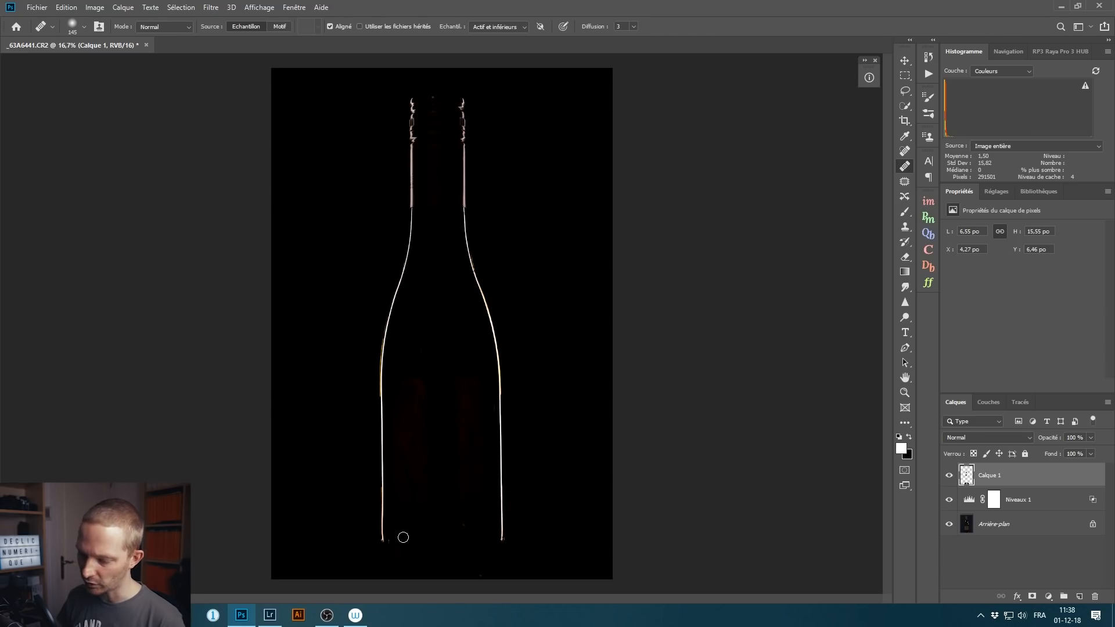
{"action": "left_click_drag", "start_coordinate": [424, 544], "coordinate": [425, 544]}
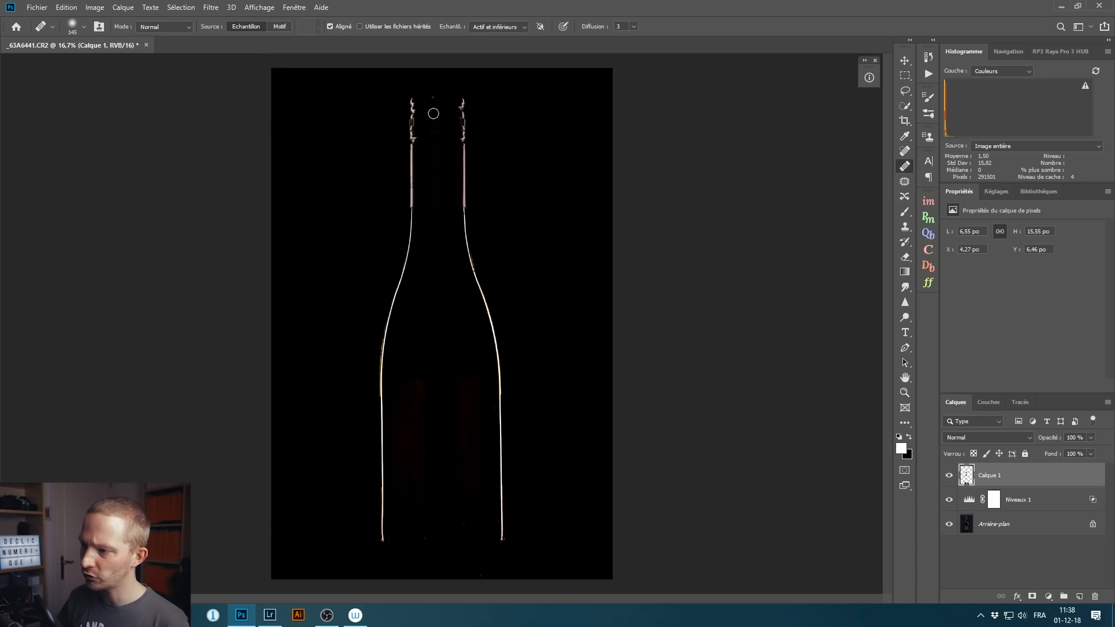
{"action": "left_click_drag", "start_coordinate": [434, 97], "coordinate": [437, 89]}
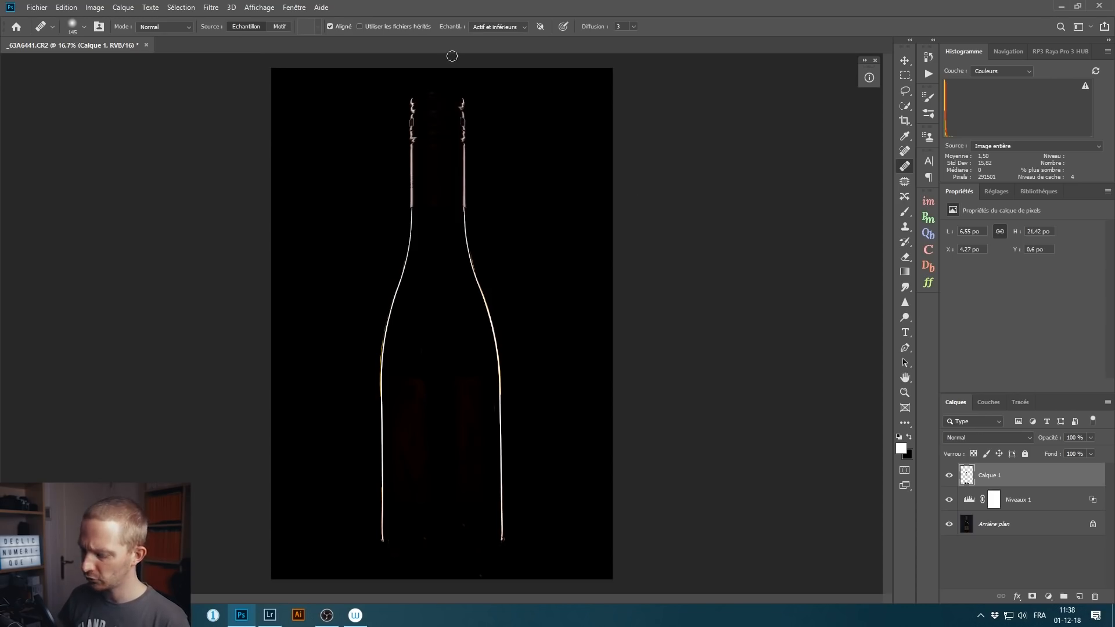
- Inspect the outline up close and heal the orange specks and stray marks around the bottle's base
{"action": "scroll", "coordinate": [410, 129], "scroll_direction": "up", "scroll_amount": 5}
{"action": "scroll", "coordinate": [434, 133], "scroll_direction": "up", "scroll_amount": 2}
{"action": "left_click_drag", "start_coordinate": [522, 192], "coordinate": [530, 47]}
{"action": "left_click_drag", "start_coordinate": [428, 132], "coordinate": [429, 324]}
{"action": "scroll", "coordinate": [429, 325], "scroll_direction": "down", "scroll_amount": 8}
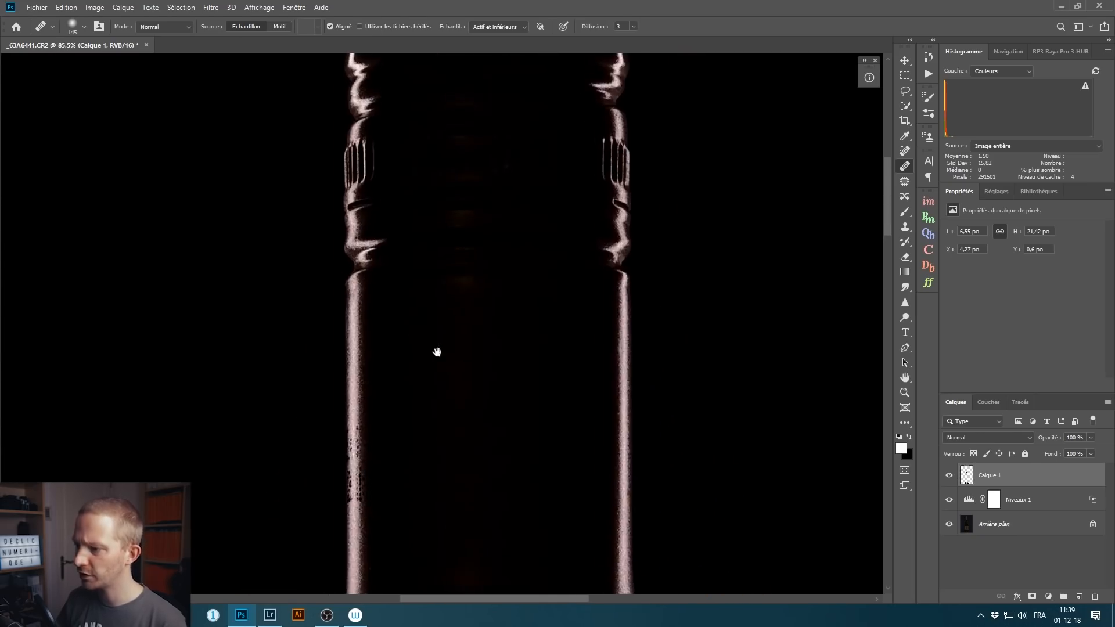
{"action": "scroll", "coordinate": [462, 246], "scroll_direction": "down", "scroll_amount": 10}
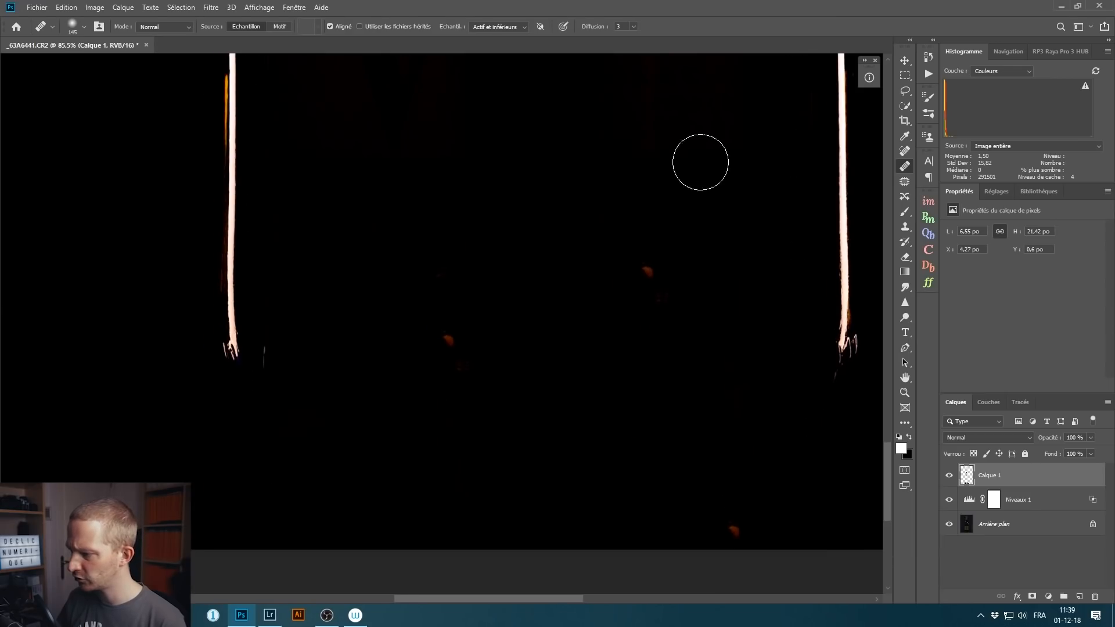
{"action": "left_click", "coordinate": [634, 231], "text": "alt"}
{"action": "left_click_drag", "start_coordinate": [646, 284], "coordinate": [625, 291]}
{"action": "left_click", "coordinate": [441, 263], "text": "alt"}
{"action": "mouse_move", "coordinate": [449, 347]}
{"action": "left_mouse_down"}
{"action": "mouse_move", "coordinate": [454, 361]}
{"action": "mouse_move", "coordinate": [436, 342]}
{"action": "left_mouse_up"}
{"action": "left_click_drag", "start_coordinate": [341, 307], "coordinate": [325, 313], "text": "alt"}
{"action": "left_click", "coordinate": [293, 331], "text": "alt"}
{"action": "left_click_drag", "start_coordinate": [267, 349], "coordinate": [266, 367]}
{"action": "left_click", "coordinate": [736, 532]}
- Clean the frayed lower ends of the left and right outlines with the Clone Stamp
{"action": "mouse_move", "coordinate": [180, 343]}
{"action": "left_mouse_down", "text": "alt"}
{"action": "mouse_move", "coordinate": [159, 350]}
{"action": "mouse_move", "coordinate": [221, 364]}
{"action": "mouse_move", "coordinate": [217, 345]}
{"action": "mouse_move", "coordinate": [219, 374]}
{"action": "left_mouse_up", "text": "alt"}
{"action": "left_click", "coordinate": [192, 319], "text": "alt"}
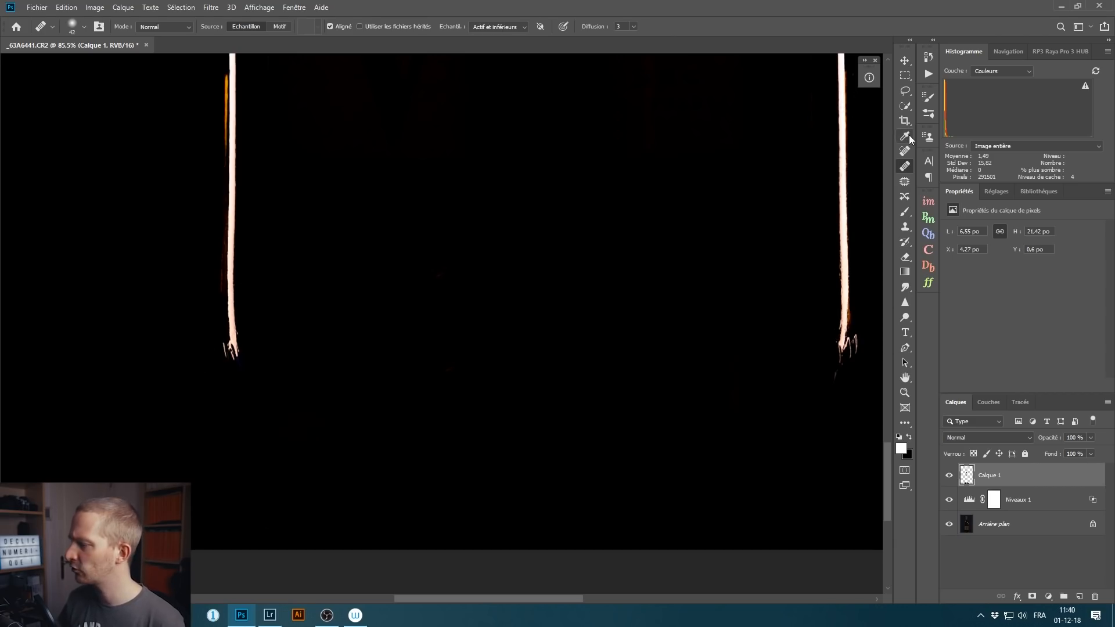
{"action": "left_click", "coordinate": [905, 227]}
{"action": "left_click_drag", "start_coordinate": [183, 317], "coordinate": [181, 314]}
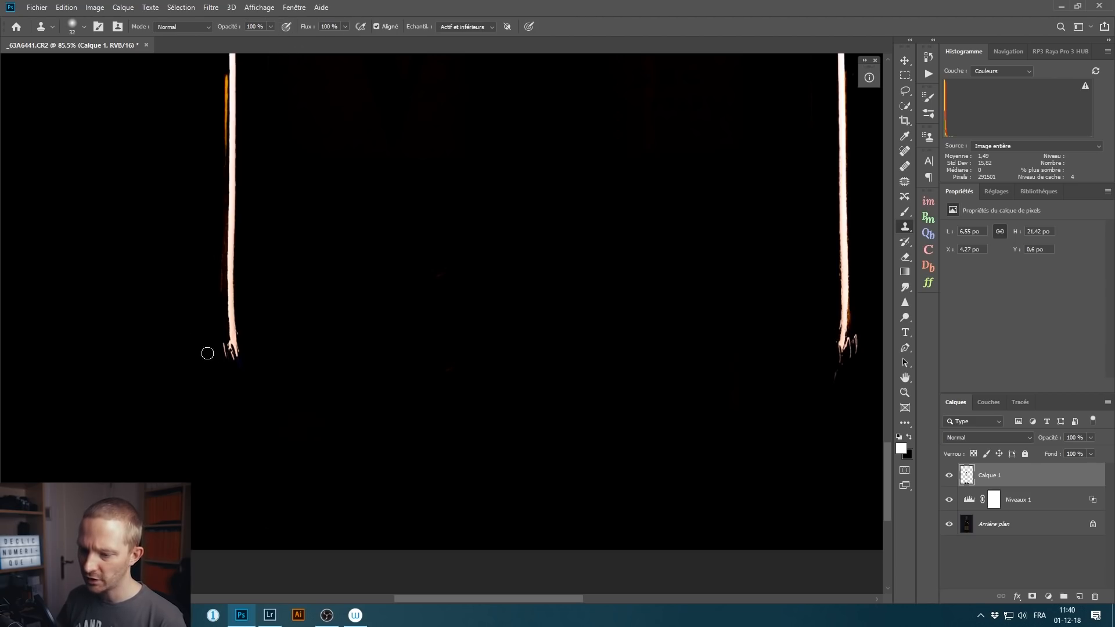
{"action": "mouse_move", "coordinate": [216, 336]}
{"action": "left_mouse_down"}
{"action": "mouse_move", "coordinate": [217, 355]}
{"action": "mouse_move", "coordinate": [227, 343]}
{"action": "mouse_move", "coordinate": [237, 366]}
{"action": "mouse_move", "coordinate": [232, 381]}
{"action": "left_mouse_up"}
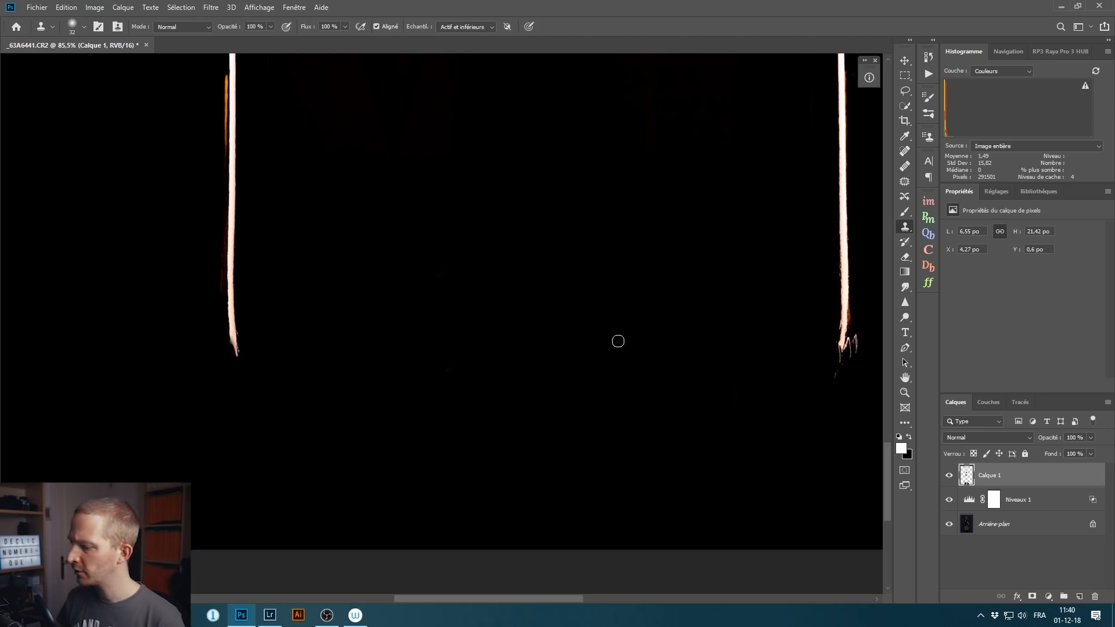
{"action": "key", "text": "ctrl+z"}
{"action": "mouse_move", "coordinate": [202, 340]}
{"action": "left_mouse_down"}
{"action": "mouse_move", "coordinate": [223, 359]}
{"action": "mouse_move", "coordinate": [220, 339]}
{"action": "mouse_move", "coordinate": [226, 401]}
{"action": "left_mouse_up"}
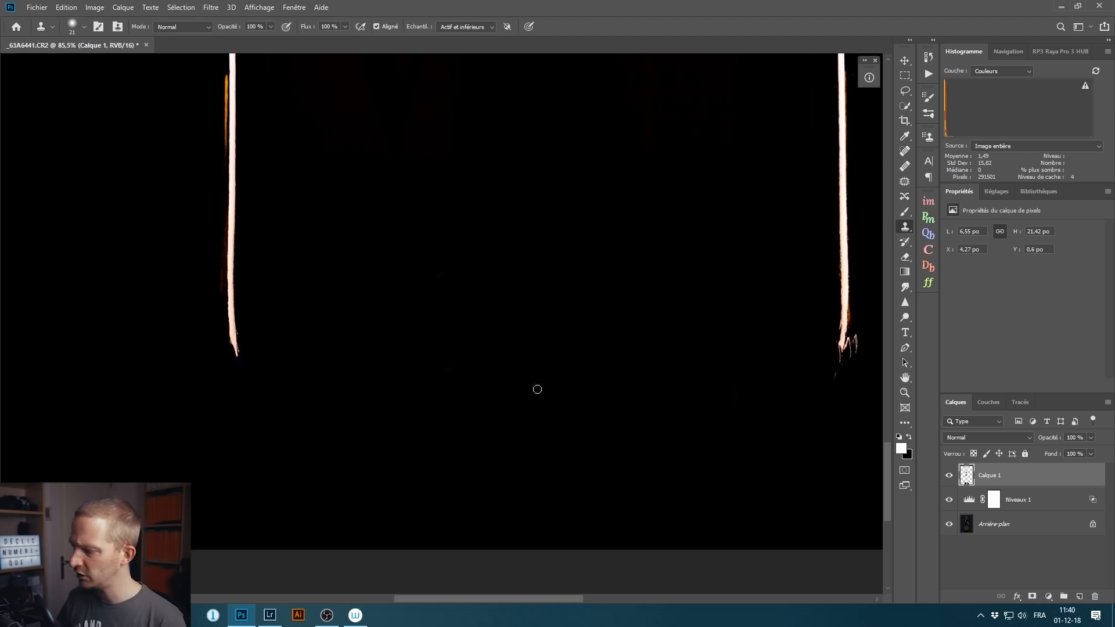
{"action": "left_click_drag", "start_coordinate": [861, 389], "coordinate": [863, 375]}
{"action": "mouse_move", "coordinate": [865, 336]}
{"action": "left_mouse_down"}
{"action": "mouse_move", "coordinate": [854, 361]}
{"action": "mouse_move", "coordinate": [859, 333]}
{"action": "mouse_move", "coordinate": [847, 352]}
{"action": "mouse_move", "coordinate": [848, 340]}
{"action": "mouse_move", "coordinate": [844, 370]}
{"action": "mouse_move", "coordinate": [828, 377]}
{"action": "mouse_move", "coordinate": [855, 321]}
{"action": "left_mouse_up"}
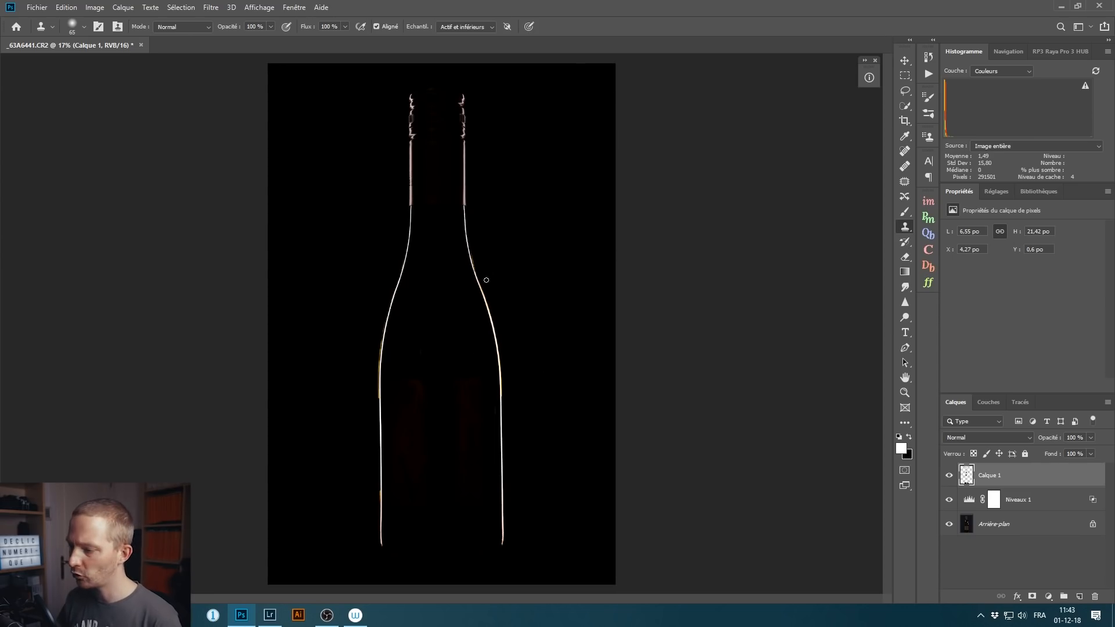
- Clone out the orange fringe beside the outline on the right side of the bottle's neck
{"action": "scroll", "coordinate": [472, 258], "scroll_direction": "up", "scroll_amount": 10}
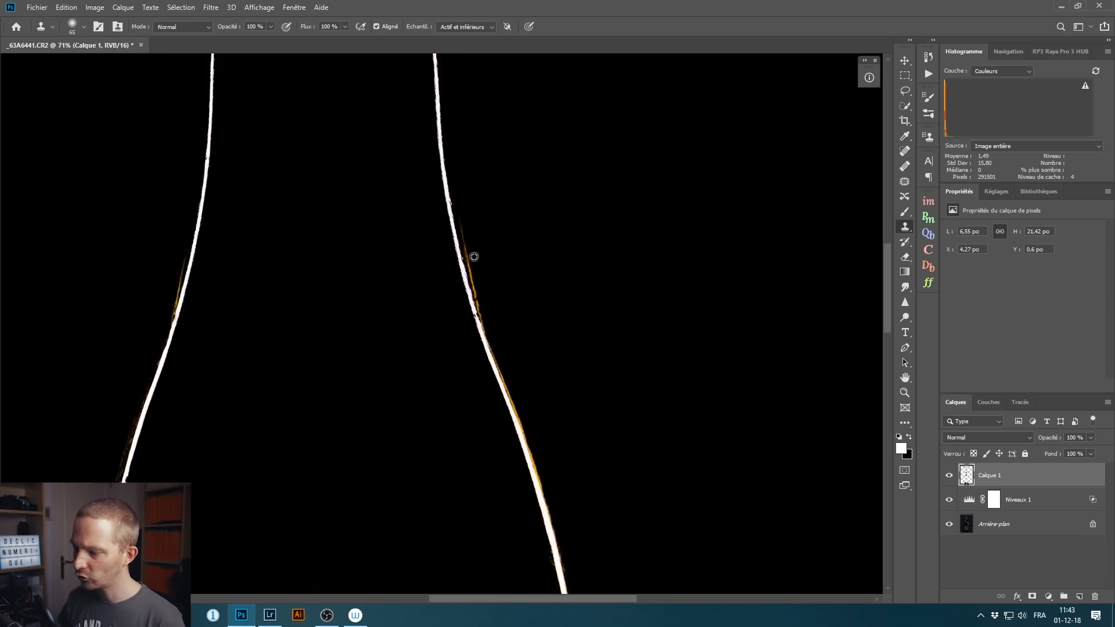
{"action": "left_click_drag", "start_coordinate": [523, 143], "coordinate": [496, 149]}
{"action": "left_click_drag", "start_coordinate": [500, 213], "coordinate": [496, 212]}
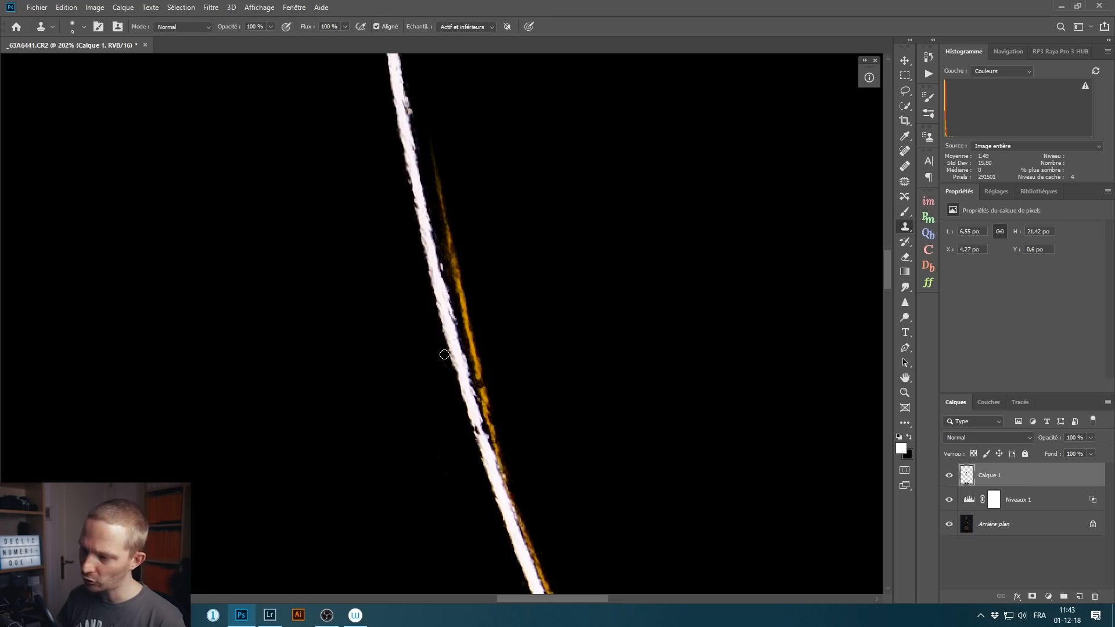
{"action": "left_click", "coordinate": [462, 148], "text": "alt"}
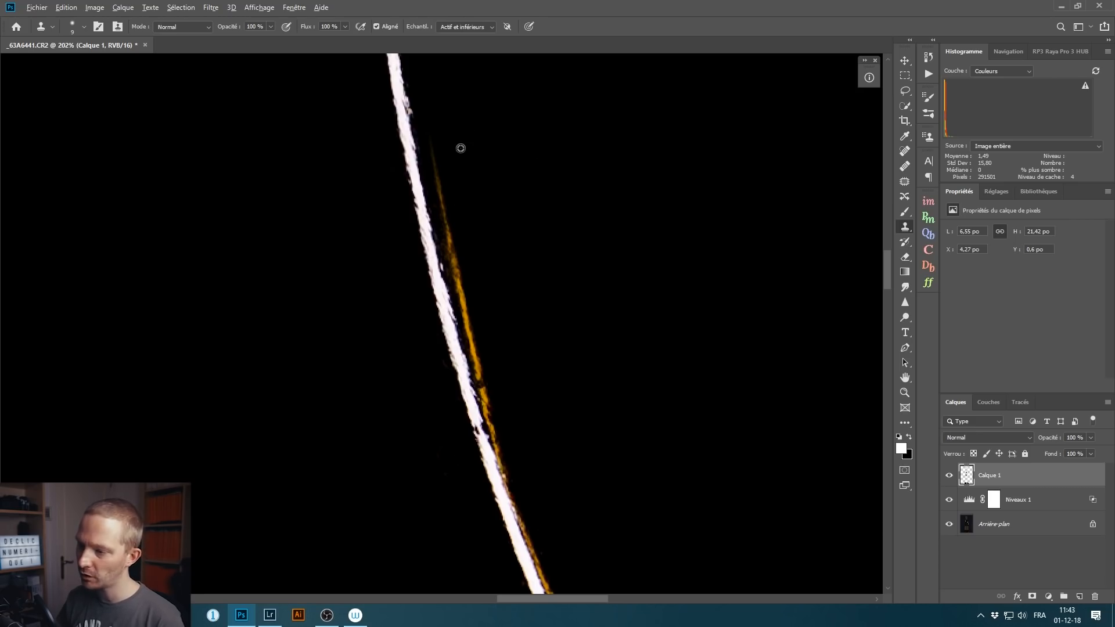
{"action": "mouse_move", "coordinate": [439, 148]}
{"action": "left_mouse_down"}
{"action": "mouse_move", "coordinate": [451, 271]}
{"action": "mouse_move", "coordinate": [453, 259]}
{"action": "mouse_move", "coordinate": [512, 497]}
{"action": "left_mouse_up"}
{"action": "mouse_move", "coordinate": [487, 408]}
{"action": "left_mouse_down"}
{"action": "mouse_move", "coordinate": [471, 316]}
{"action": "mouse_move", "coordinate": [471, 290]}
{"action": "left_mouse_up"}
{"action": "left_click_drag", "start_coordinate": [586, 381], "coordinate": [484, 76]}
{"action": "mouse_move", "coordinate": [416, 185]}
{"action": "left_mouse_down"}
{"action": "mouse_move", "coordinate": [528, 504]}
{"action": "mouse_move", "coordinate": [507, 279]}
{"action": "left_mouse_up"}
- Enlarge the Clone Stamp to 14 px and clone out the fringe along the outline down to the right shoulder
{"action": "key", "text": "]"}
{"action": "key", "text": "]"}
{"action": "key", "text": "]"}
{"action": "left_click_drag", "start_coordinate": [463, 255], "coordinate": [495, 345]}
{"action": "key", "text": "ctrl+z"}
{"action": "left_click_drag", "start_coordinate": [472, 234], "coordinate": [505, 366]}
{"action": "left_click_drag", "start_coordinate": [521, 534], "coordinate": [474, 296]}
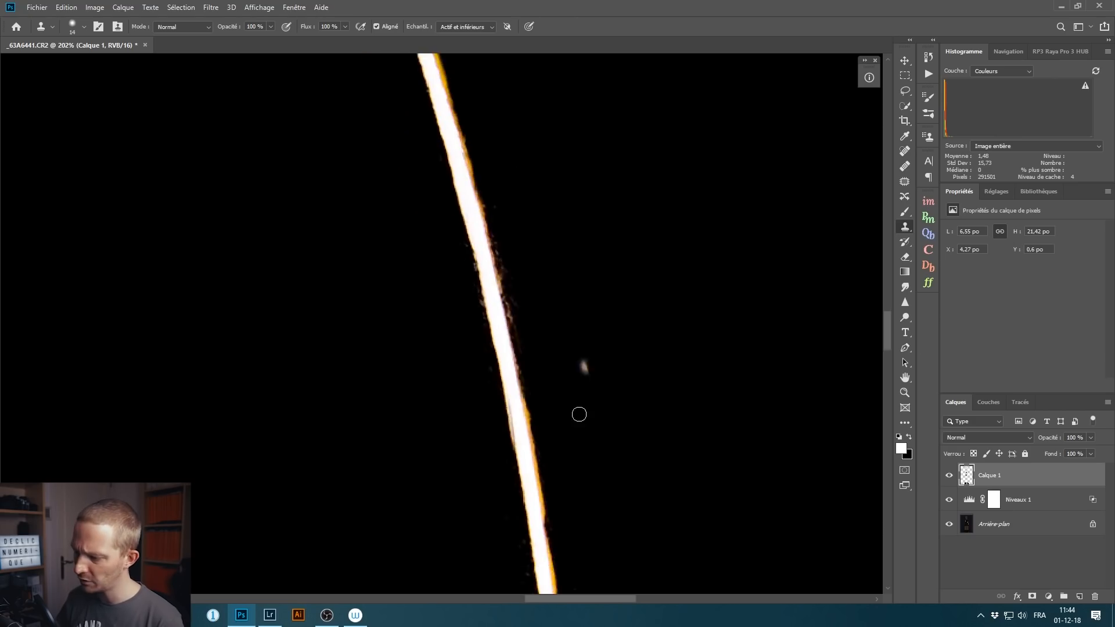
- Clone out the stray light spot and the ragged fringe around the right shoulder's outline
{"action": "left_click_drag", "start_coordinate": [579, 414], "coordinate": [498, 309]}
{"action": "left_click_drag", "start_coordinate": [536, 430], "coordinate": [521, 58]}
{"action": "left_click", "coordinate": [544, 211], "text": "alt"}
{"action": "mouse_move", "coordinate": [523, 166]}
{"action": "left_mouse_down"}
{"action": "mouse_move", "coordinate": [534, 326]}
{"action": "mouse_move", "coordinate": [525, 129]}
{"action": "left_mouse_up"}
{"action": "mouse_move", "coordinate": [603, 575]}
{"action": "left_mouse_down"}
{"action": "mouse_move", "coordinate": [530, 478]}
{"action": "mouse_move", "coordinate": [462, 319]}
{"action": "left_mouse_up"}
{"action": "left_click_drag", "start_coordinate": [566, 343], "coordinate": [541, 467]}
{"action": "left_click_drag", "start_coordinate": [588, 417], "coordinate": [425, 356]}
{"action": "mouse_move", "coordinate": [286, 99]}
{"action": "left_mouse_down"}
{"action": "mouse_move", "coordinate": [482, 420]}
{"action": "mouse_move", "coordinate": [645, 204]}
{"action": "left_mouse_up"}
{"action": "key", "text": "]"}
{"action": "key", "text": "]"}
{"action": "key", "text": "]"}
{"action": "key", "text": "]"}
{"action": "key", "text": "]"}
{"action": "key", "text": "]"}
{"action": "key", "text": "]"}
{"action": "mouse_move", "coordinate": [453, 244]}
{"action": "left_mouse_down"}
{"action": "mouse_move", "coordinate": [531, 401]}
{"action": "mouse_move", "coordinate": [511, 244]}
{"action": "mouse_move", "coordinate": [492, 418]}
{"action": "left_mouse_up"}
{"action": "key", "text": "ctrl+z"}
- Clean the irregular fringe along the bottle's outline with a smaller Clone Stamp
{"action": "key", "text": "["}
{"action": "key", "text": "["}
{"action": "key", "text": "["}
{"action": "key", "text": "["}
{"action": "key", "text": "["}
{"action": "key", "text": "["}
{"action": "left_click_drag", "start_coordinate": [488, 190], "coordinate": [483, 393]}
{"action": "mouse_move", "coordinate": [490, 343]}
{"action": "left_mouse_down"}
{"action": "mouse_move", "coordinate": [497, 203]}
{"action": "mouse_move", "coordinate": [441, 549]}
{"action": "left_mouse_up"}
{"action": "left_click_drag", "start_coordinate": [487, 580], "coordinate": [558, 63]}
{"action": "left_click_drag", "start_coordinate": [444, 204], "coordinate": [393, 558]}
{"action": "mouse_move", "coordinate": [499, 540]}
{"action": "left_mouse_down"}
{"action": "mouse_move", "coordinate": [536, 290]}
{"action": "mouse_move", "coordinate": [512, 556]}
{"action": "left_mouse_up"}
{"action": "mouse_move", "coordinate": [555, 485]}
{"action": "left_mouse_down"}
{"action": "mouse_move", "coordinate": [594, 295]}
{"action": "mouse_move", "coordinate": [406, 241]}
{"action": "left_mouse_up"}
- Clone out the remaining fringes along the outline, adjusting the stamp size, and fit the whole photo in view
{"action": "right_click", "coordinate": [406, 241], "text": "alt"}
{"action": "left_click_drag", "start_coordinate": [639, 244], "coordinate": [244, 349]}
{"action": "left_click_drag", "start_coordinate": [602, 280], "coordinate": [609, 242]}
{"action": "key", "text": "]"}
{"action": "mouse_move", "coordinate": [656, 523]}
{"action": "left_mouse_down"}
{"action": "mouse_move", "coordinate": [549, 234]}
{"action": "mouse_move", "coordinate": [608, 438]}
{"action": "mouse_move", "coordinate": [587, 212]}
{"action": "mouse_move", "coordinate": [578, 490]}
{"action": "left_mouse_up"}
{"action": "key", "text": "["}
{"action": "key", "text": "["}
{"action": "key", "text": "["}
{"action": "left_click_drag", "start_coordinate": [587, 552], "coordinate": [643, 349]}
{"action": "key", "text": "ctrl+0"}
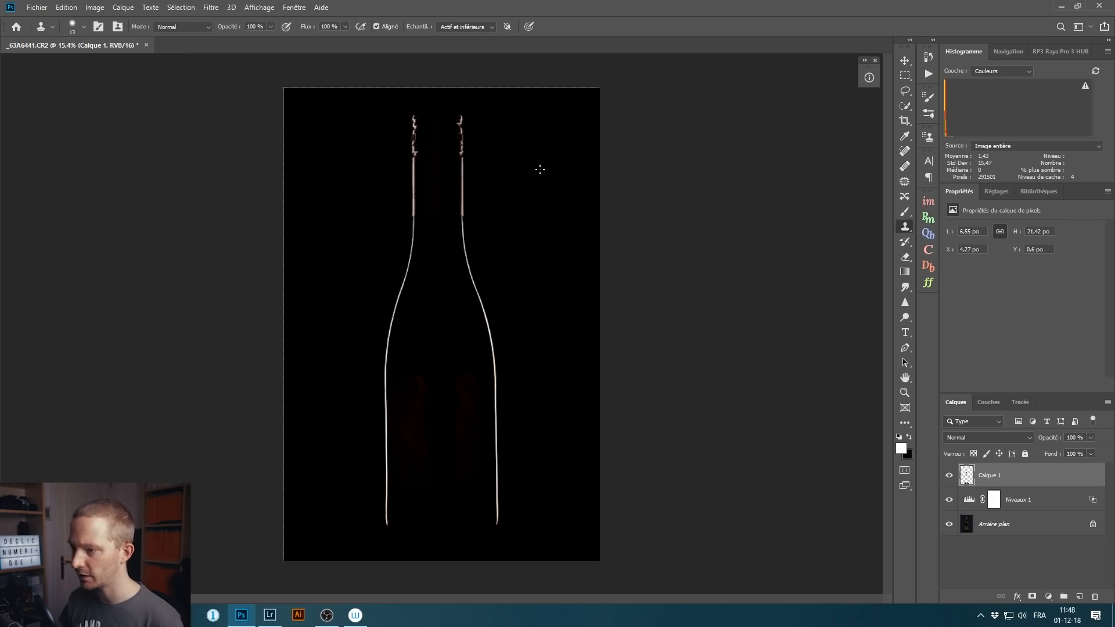
- Add a gradient map (Courbe de transfert de dégradé) adjustment layer using the black-to-white preset to remove the colour
{"action": "left_click", "coordinate": [1048, 597]}
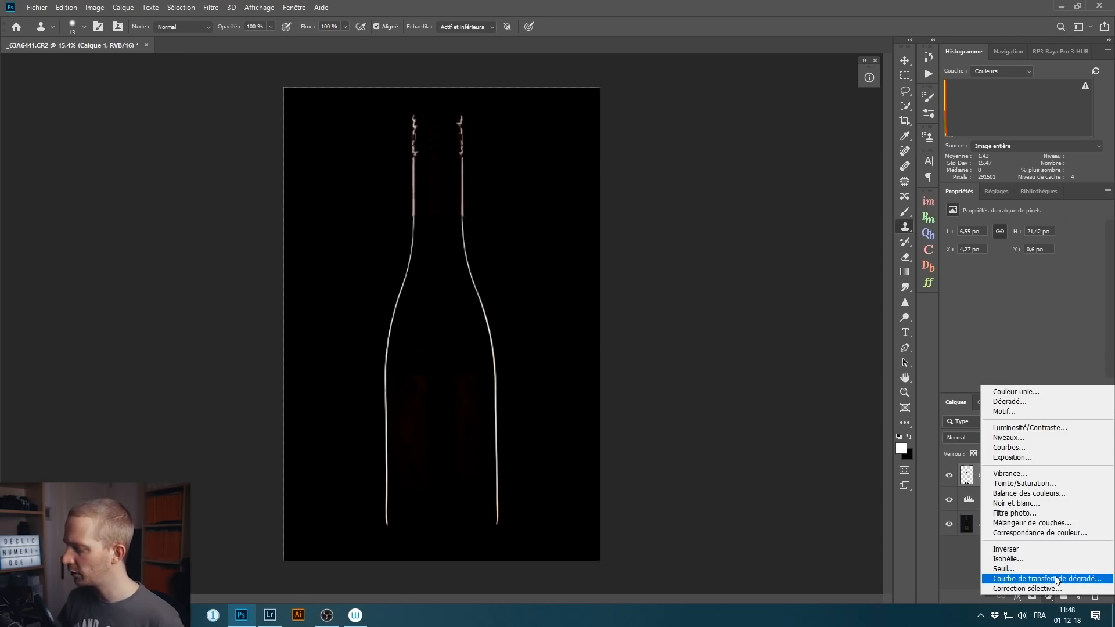
{"action": "left_click", "coordinate": [1056, 579]}
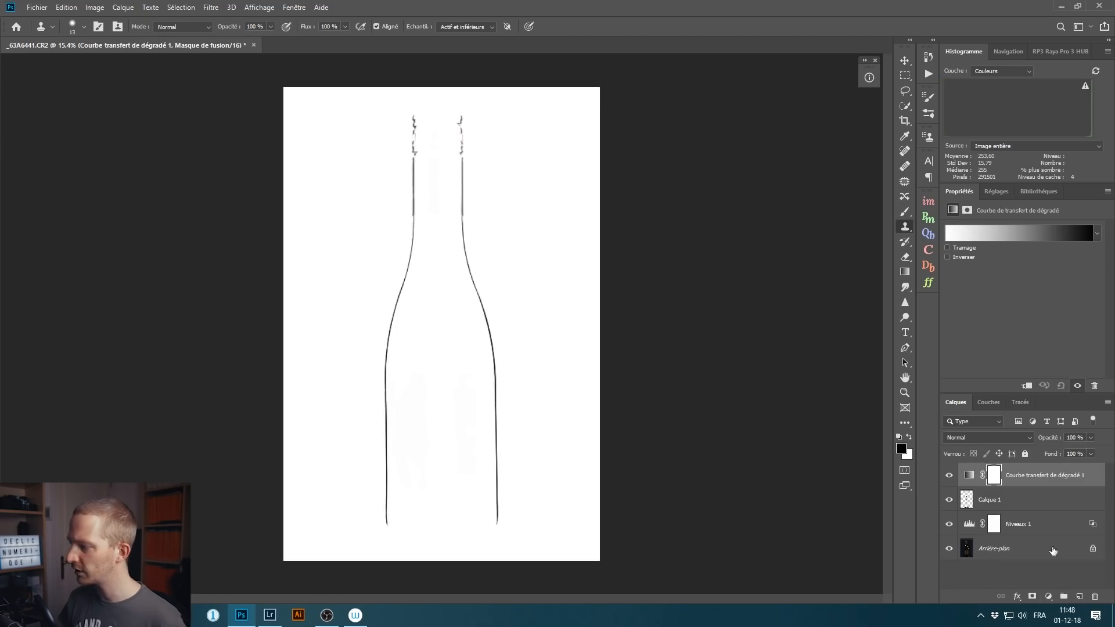
{"action": "left_click", "coordinate": [966, 229]}
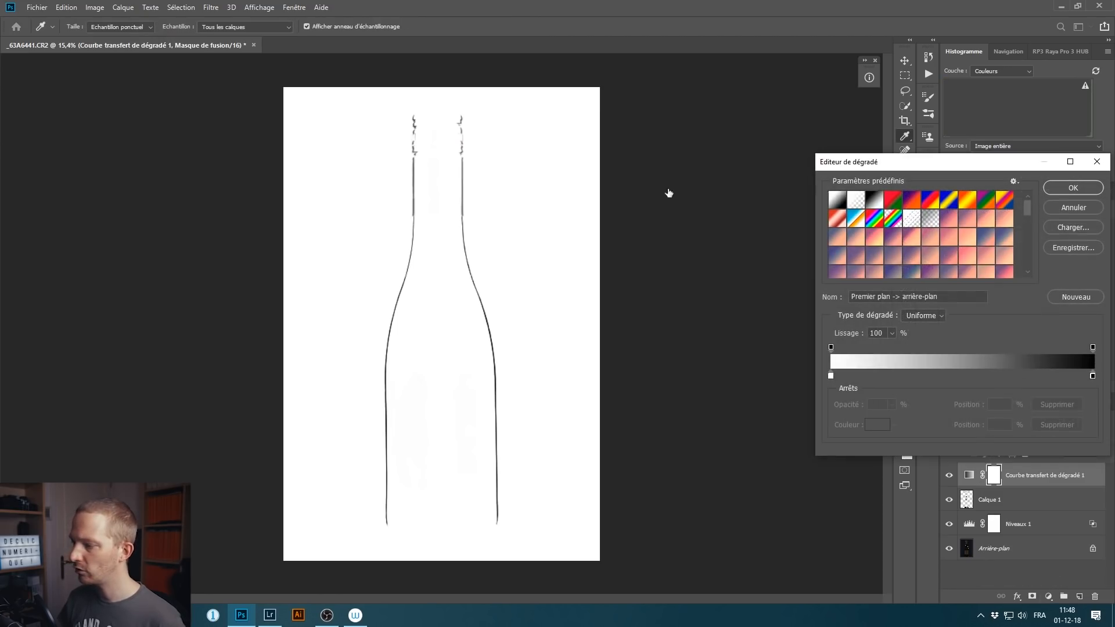
{"action": "left_click", "coordinate": [875, 200]}
{"action": "left_click", "coordinate": [1089, 188]}
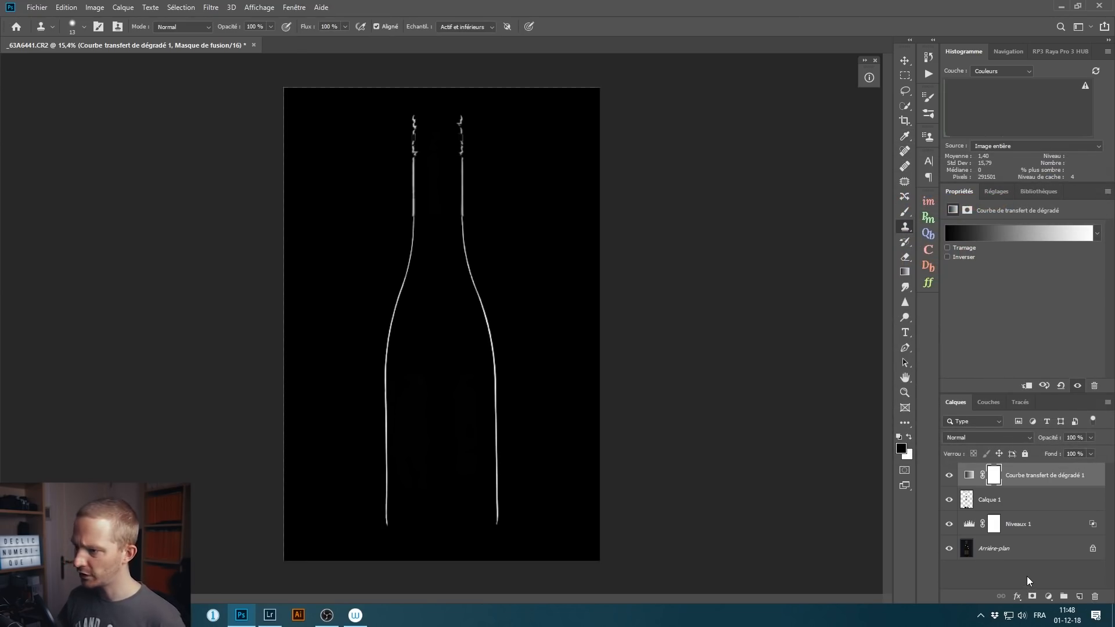
- Add a Curves (Courbes) layer that lifts the blacks and slightly brightens the highlights, and compare the image without and with it
{"action": "left_click", "coordinate": [1049, 596]}
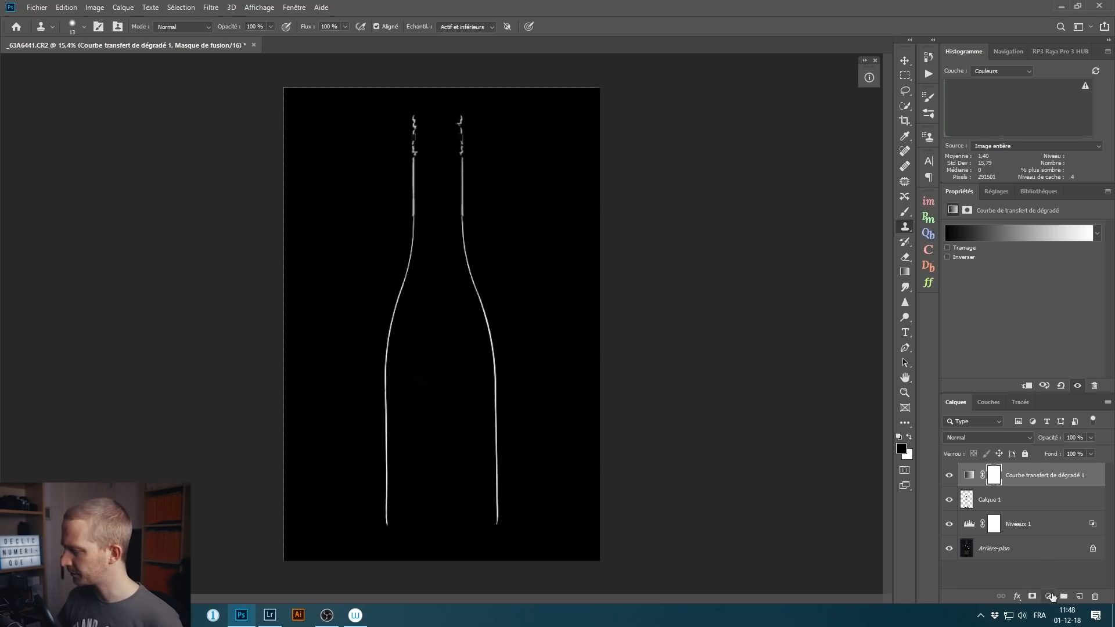
{"action": "left_click", "coordinate": [987, 440]}
{"action": "left_click_drag", "start_coordinate": [981, 369], "coordinate": [989, 359]}
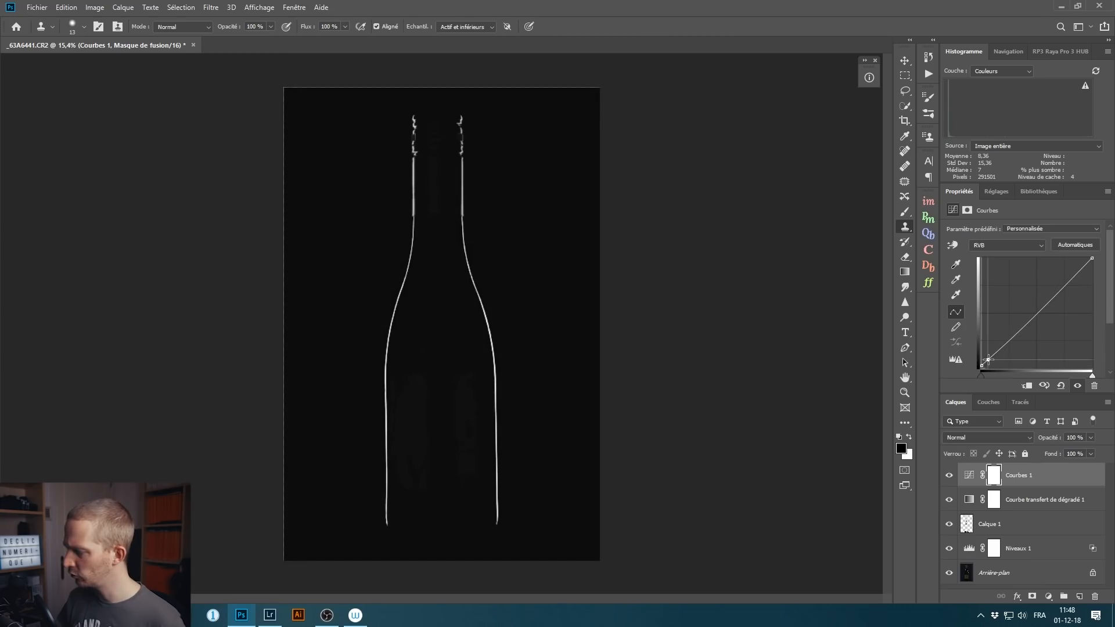
{"action": "left_click_drag", "start_coordinate": [1054, 298], "coordinate": [1053, 291]}
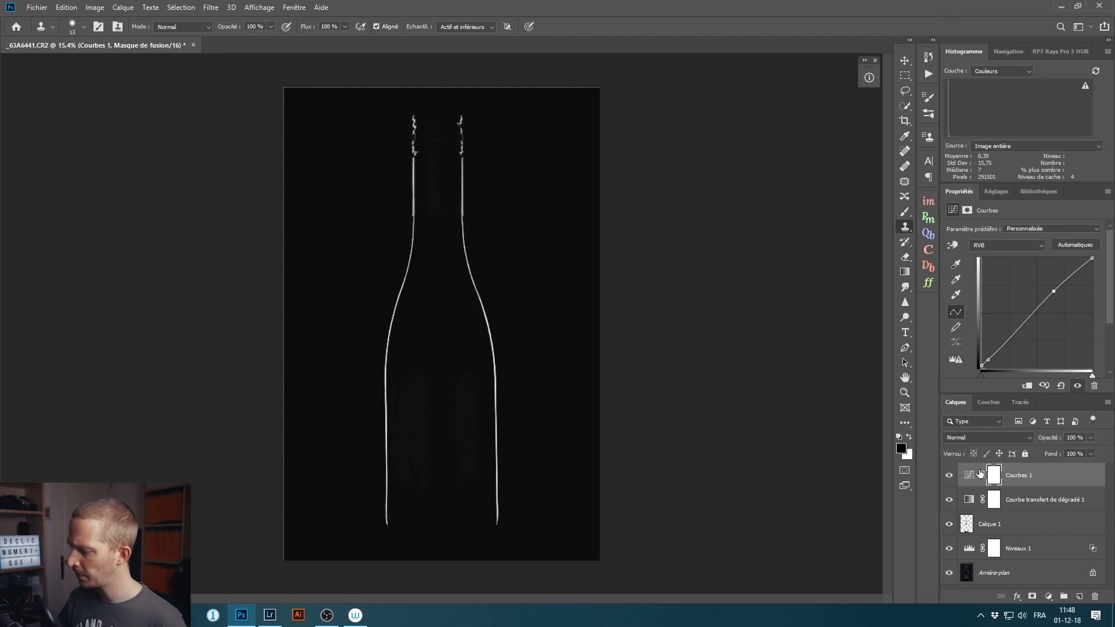
{"action": "left_click", "coordinate": [948, 476]}
{"action": "left_click", "coordinate": [949, 476]}
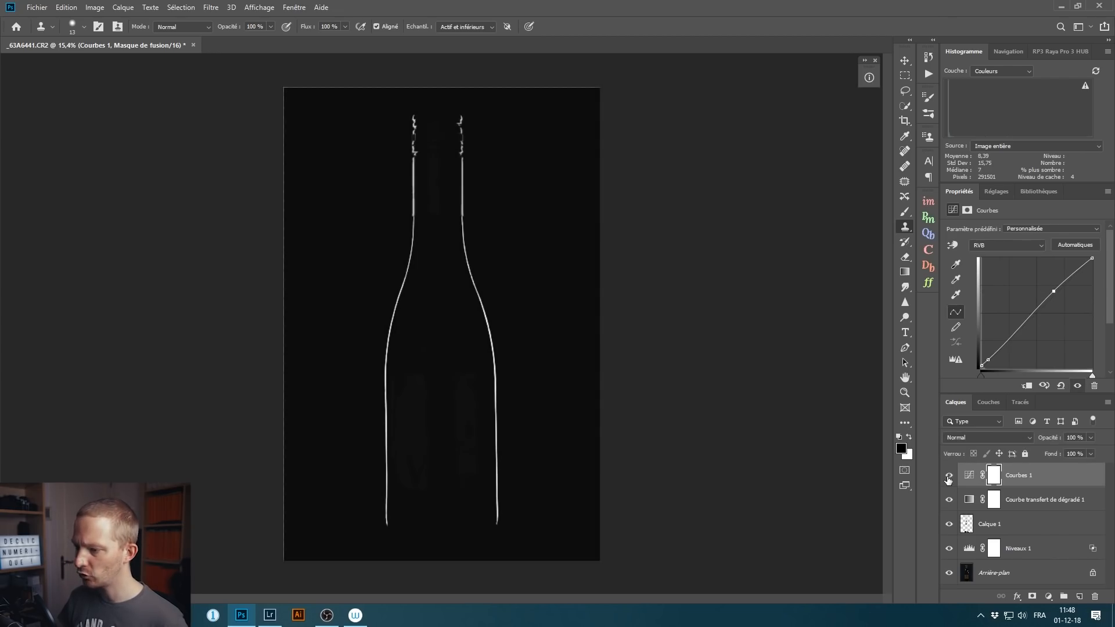